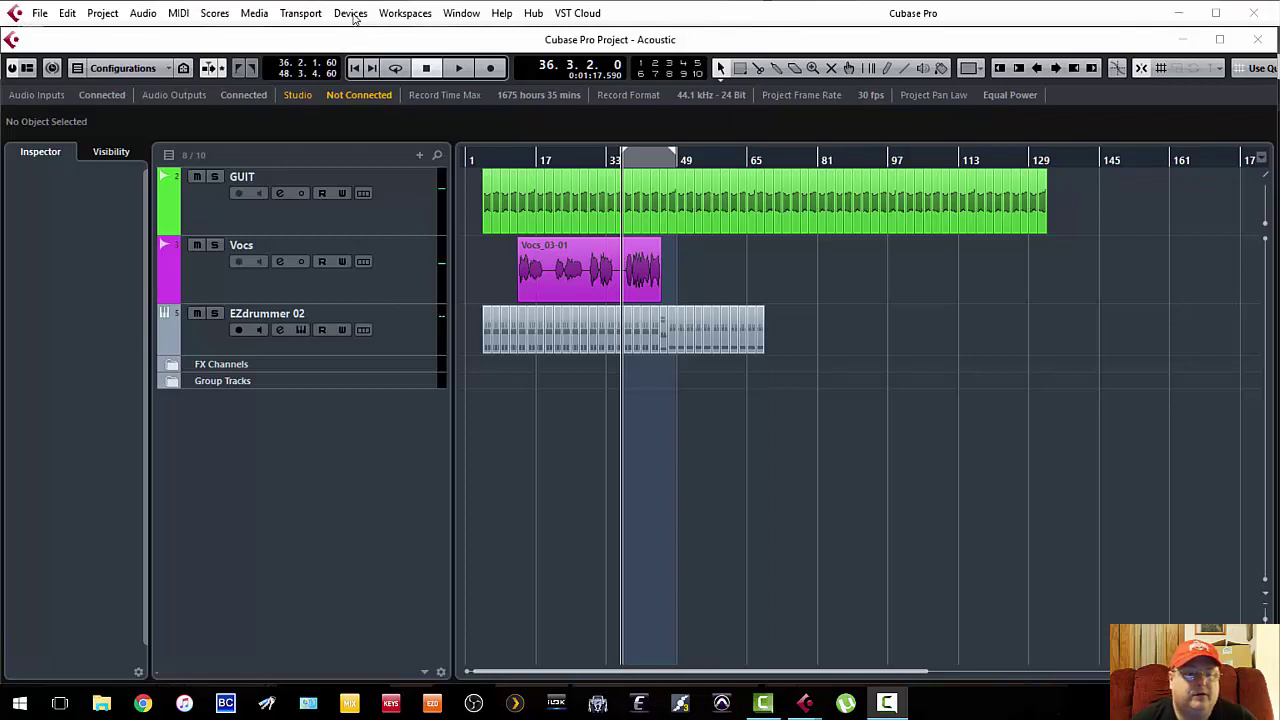
Show the transport panel and add a mono output bus named Buss 1 in VST Connections
key("F2")
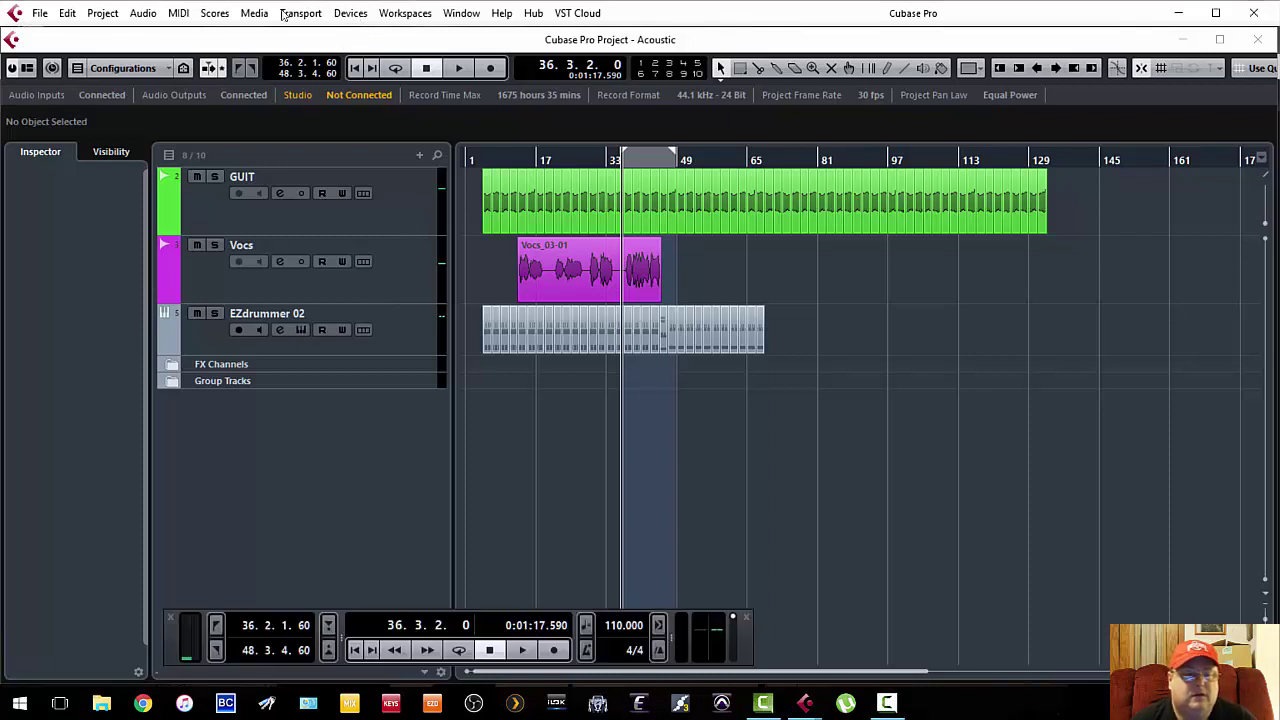
left_click(351, 13)
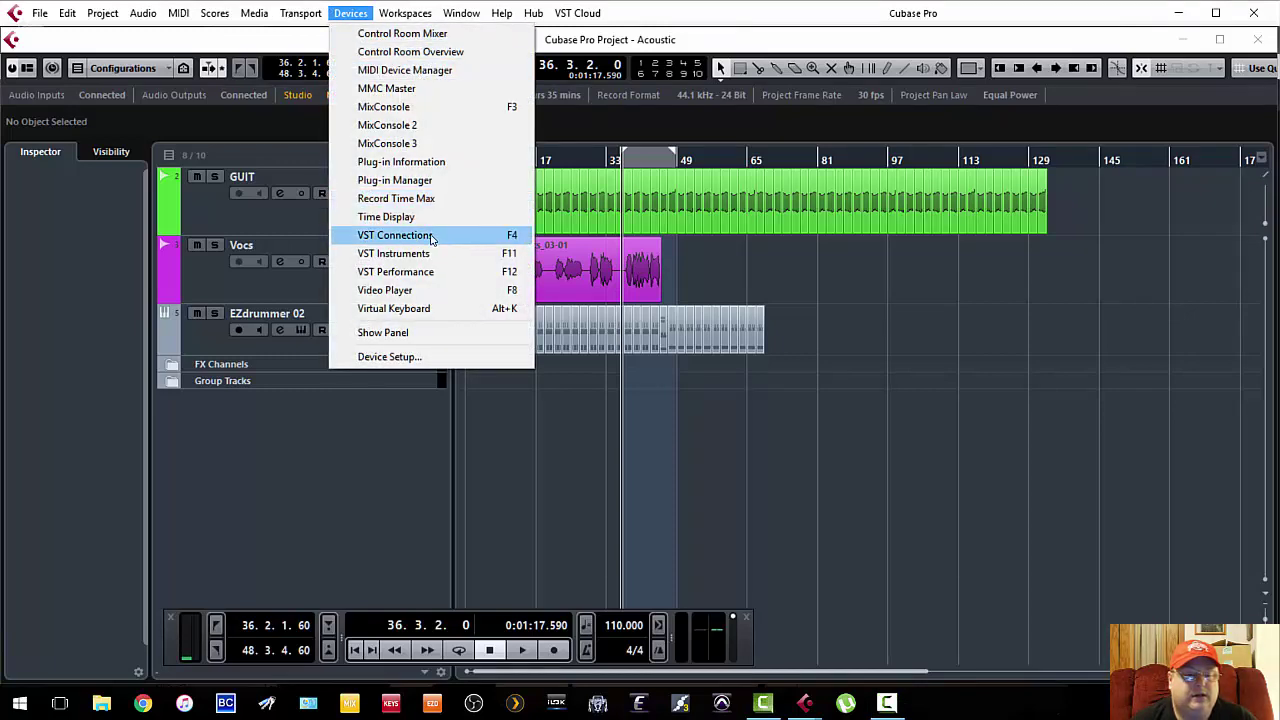
left_click(432, 237)
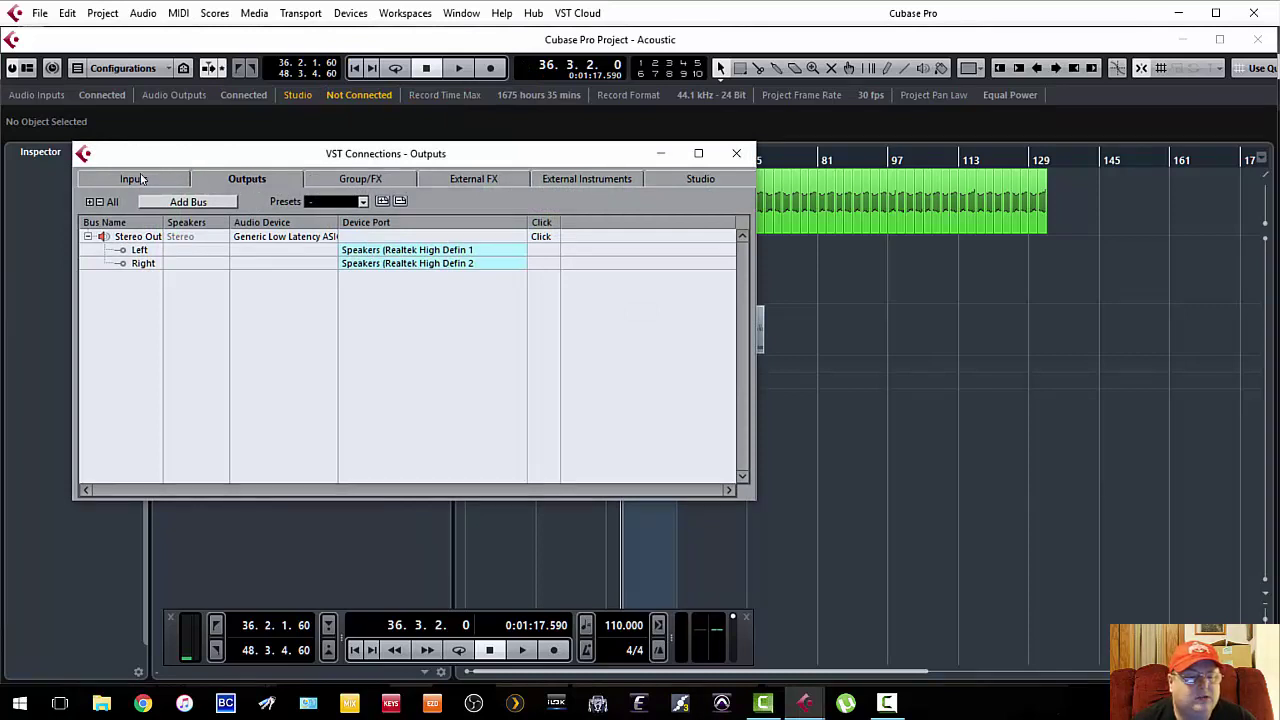
left_click(186, 203)
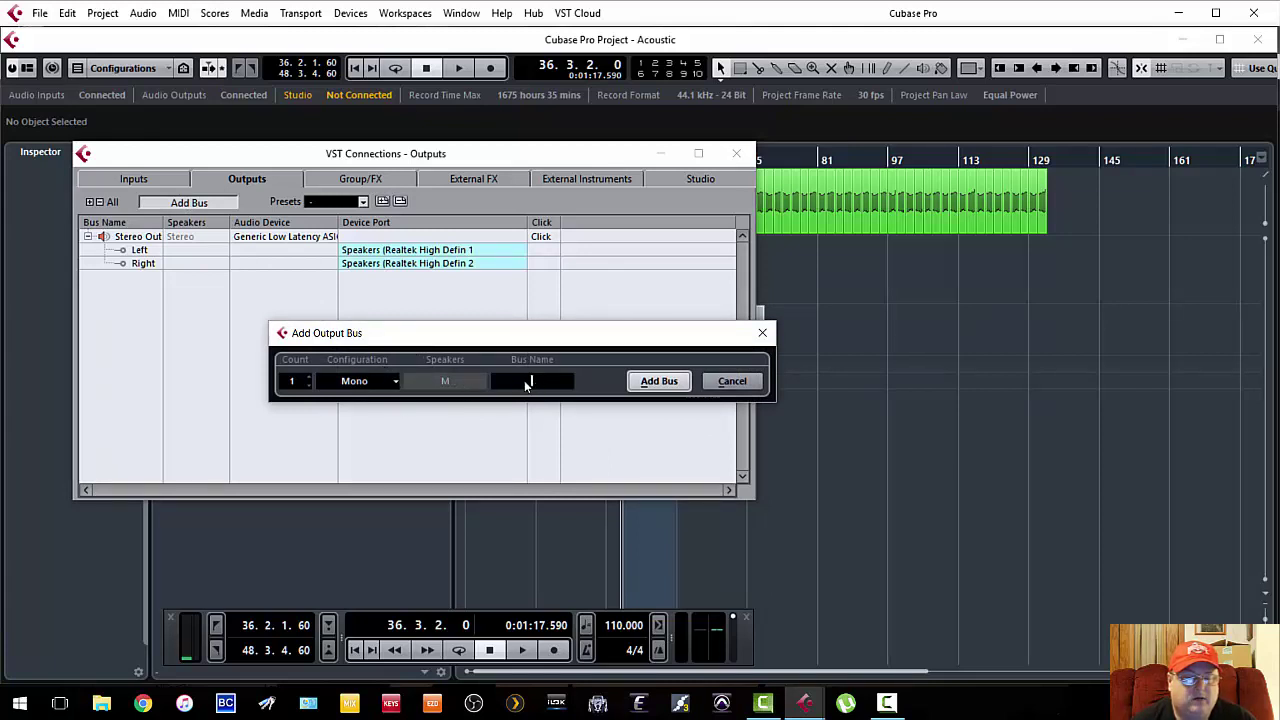
type("Bus")
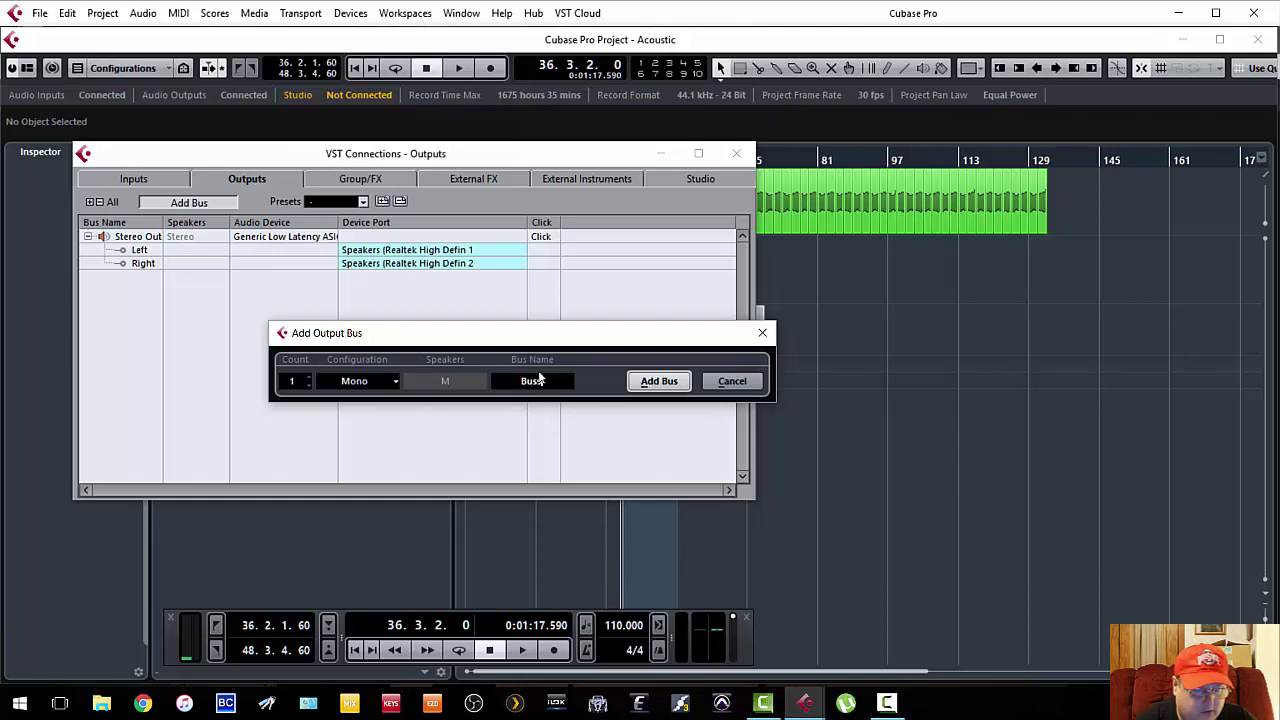
type("s 1")
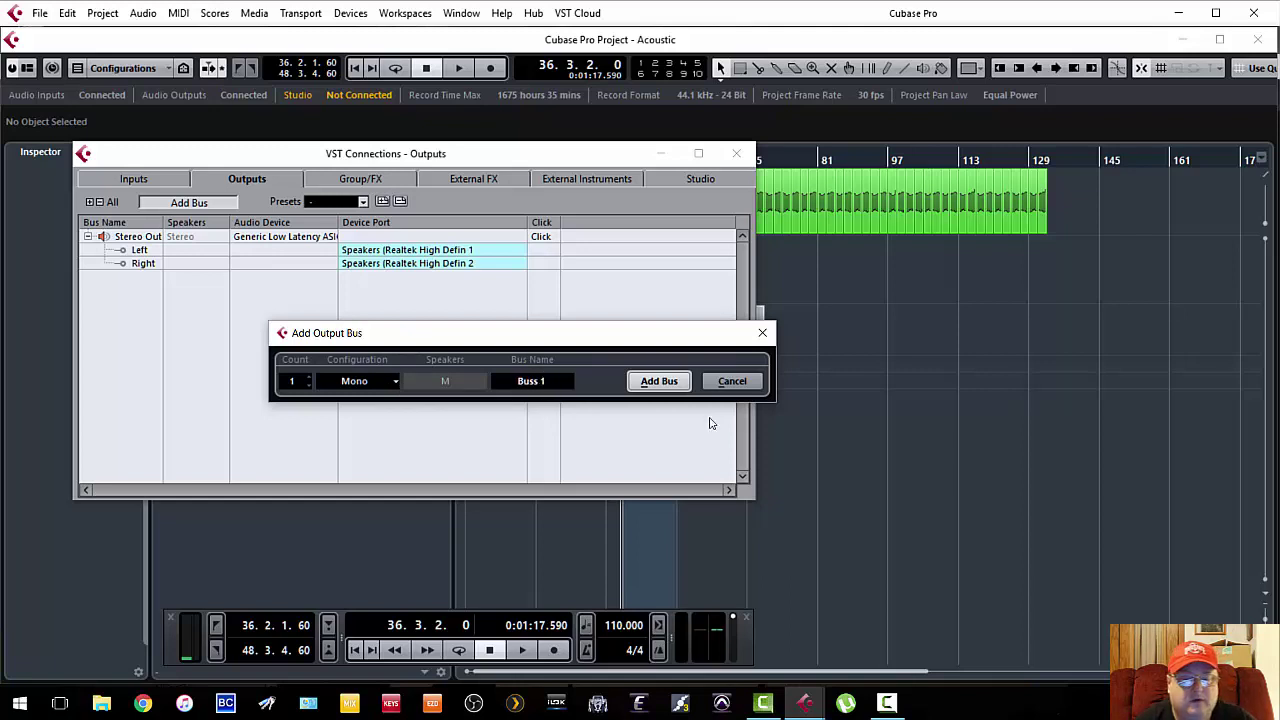
left_click(657, 383)
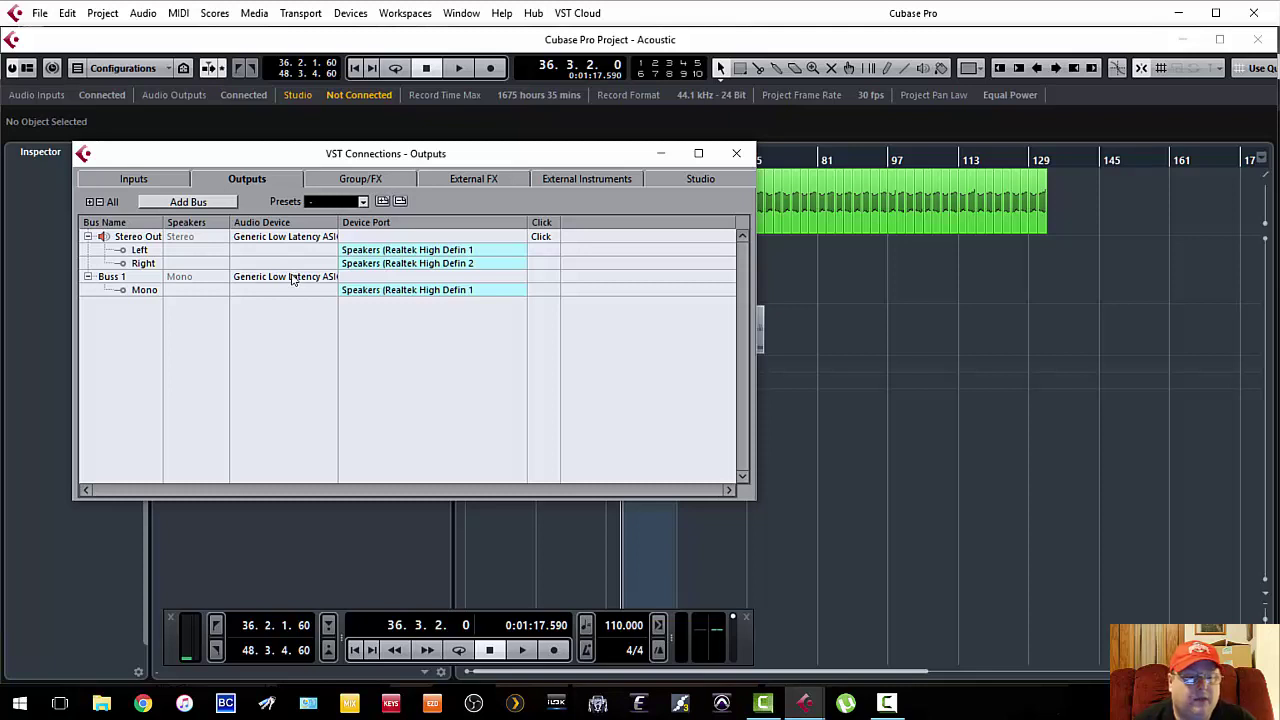
Set the audio device of output bus Buss 1 to Not Connected and close VST Connections
left_click(292, 279)
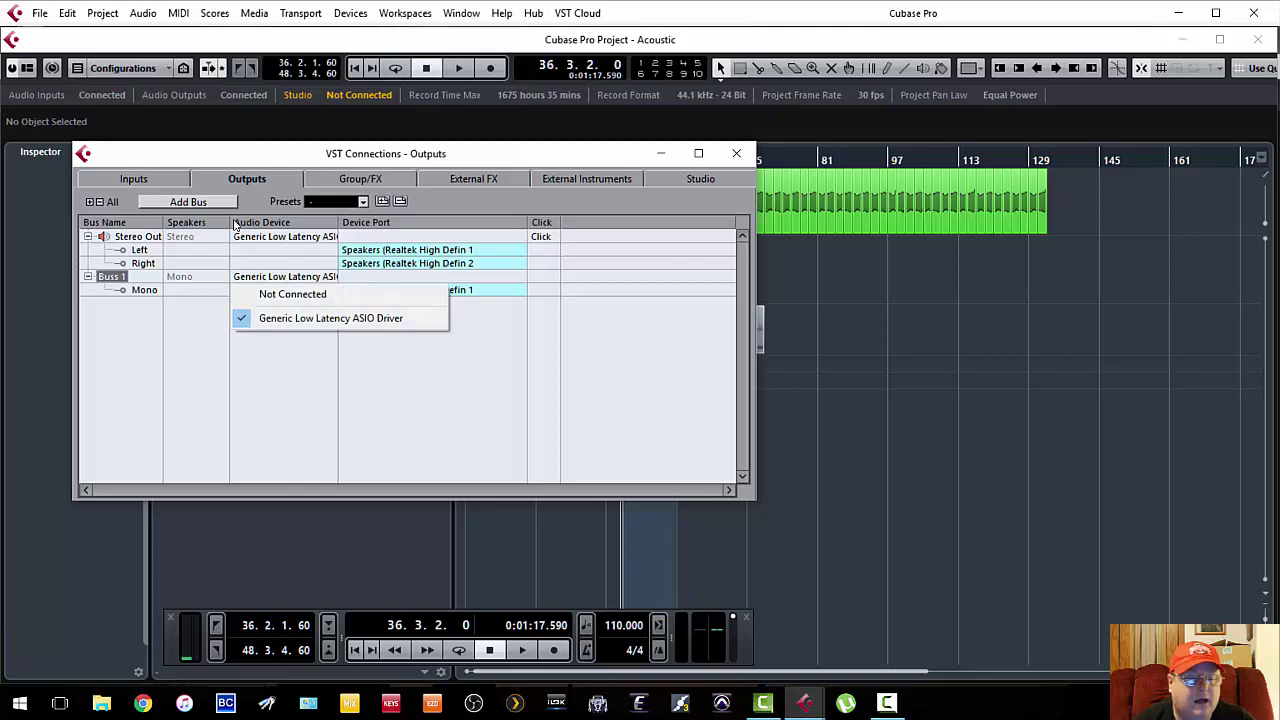
left_click(292, 294)
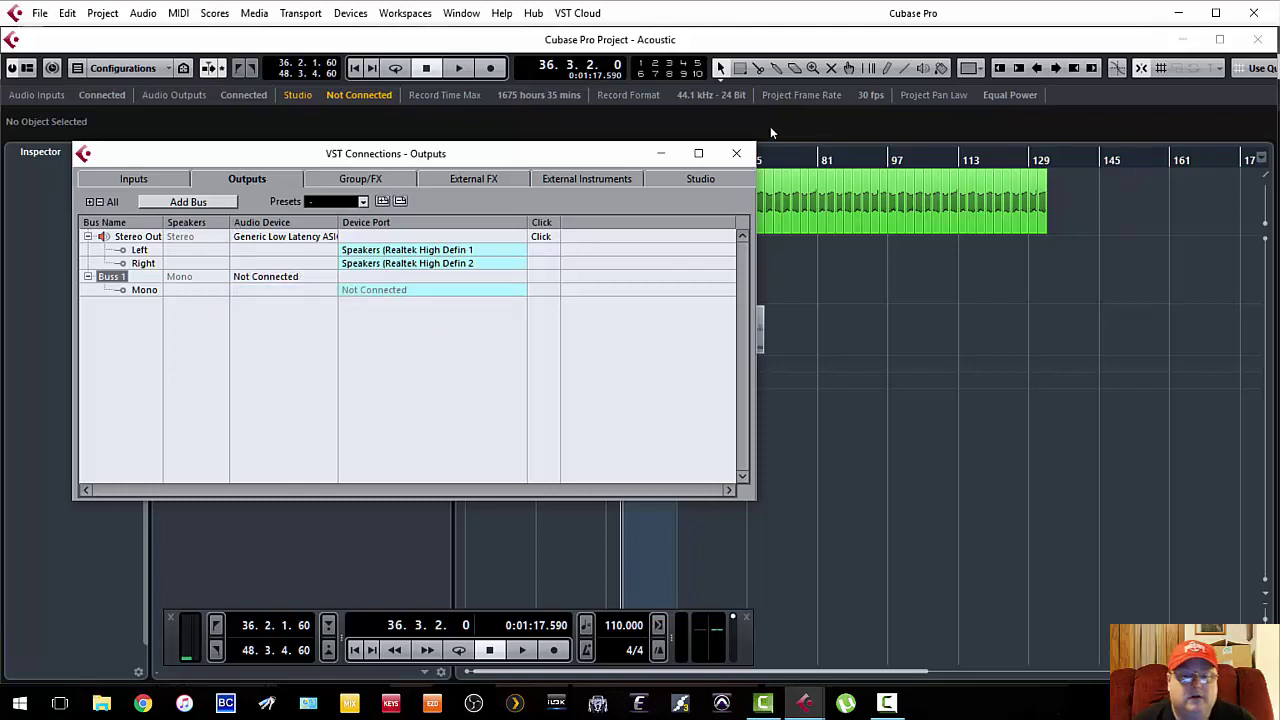
left_click(736, 156)
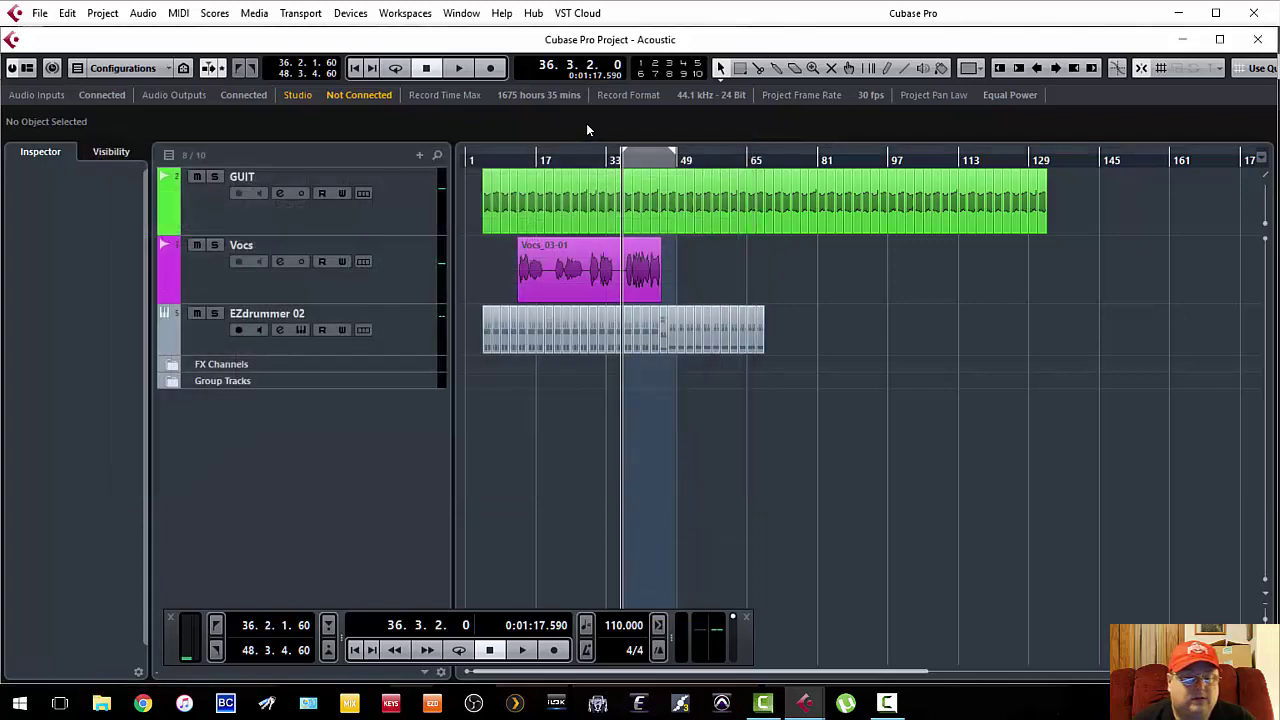
Add one mono audio track named Guit 2 below the GUIT track, with output routed to Stereo Out
left_click(330, 211)
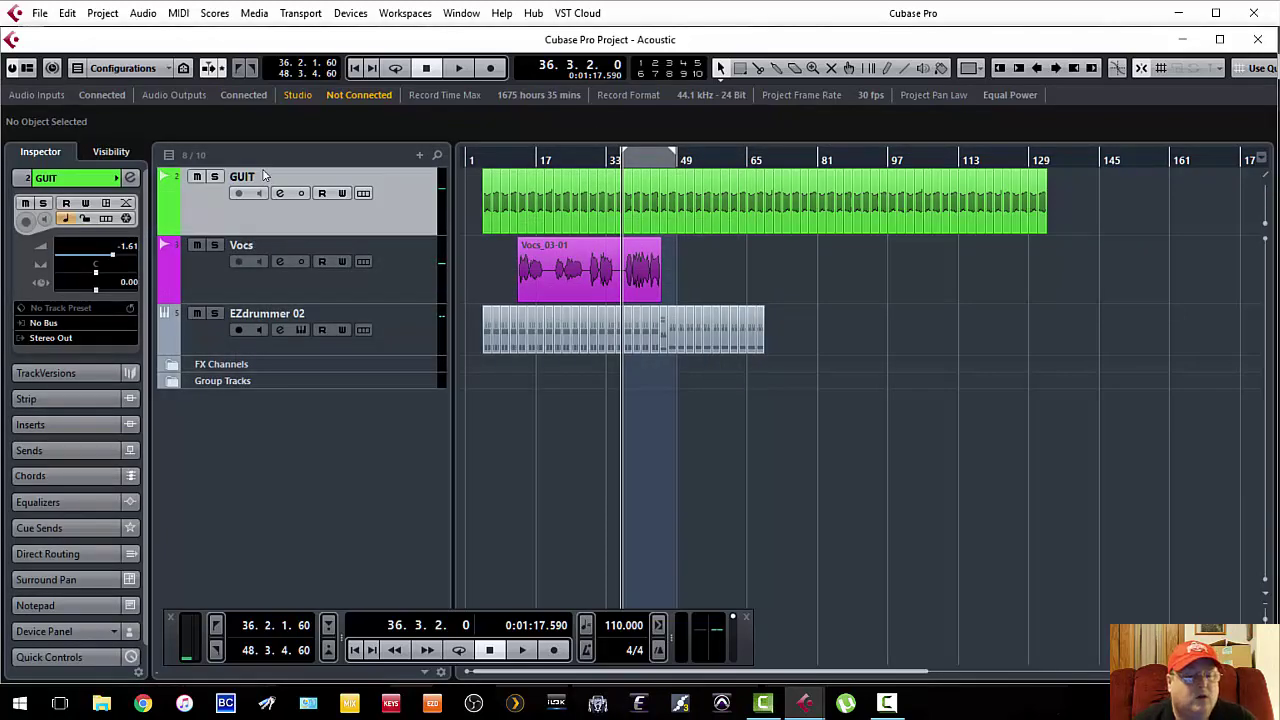
right_click(330, 212)
mouse_move(366, 224)
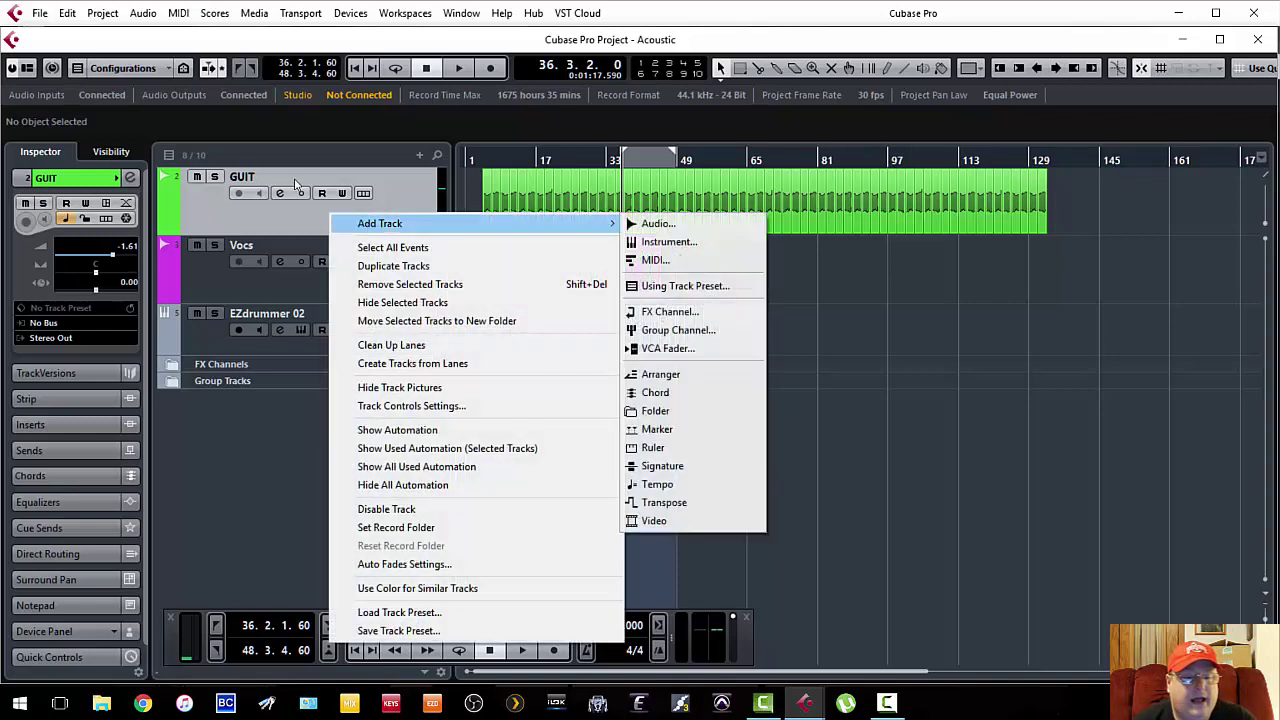
left_click(658, 223)
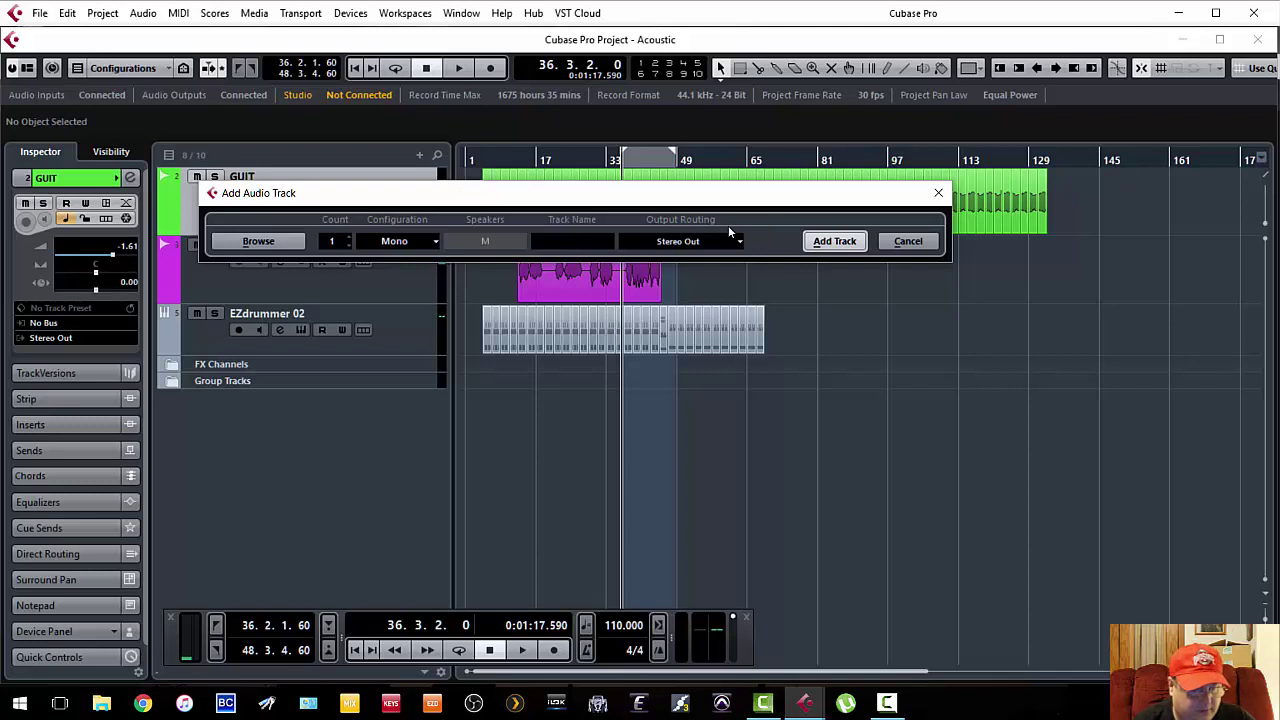
type("Guit 2")
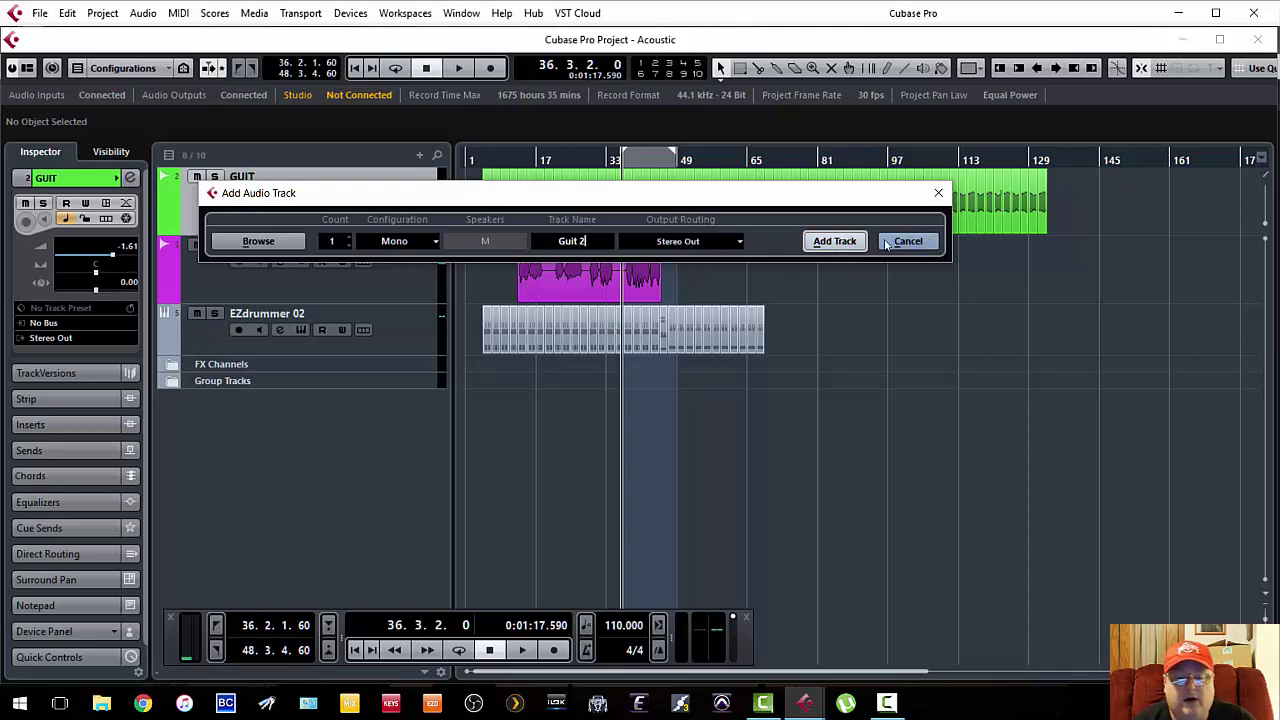
left_click(834, 241)
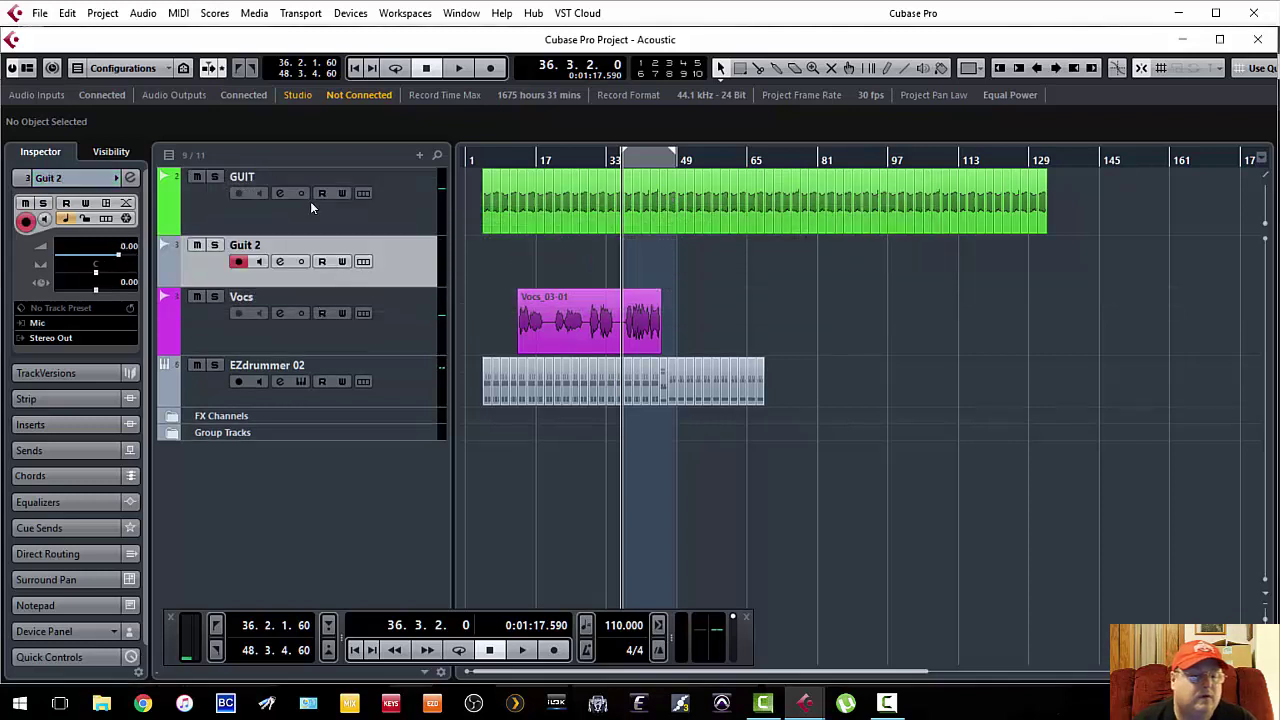
Route the output of the GUIT track to Buss 1
left_click(276, 205)
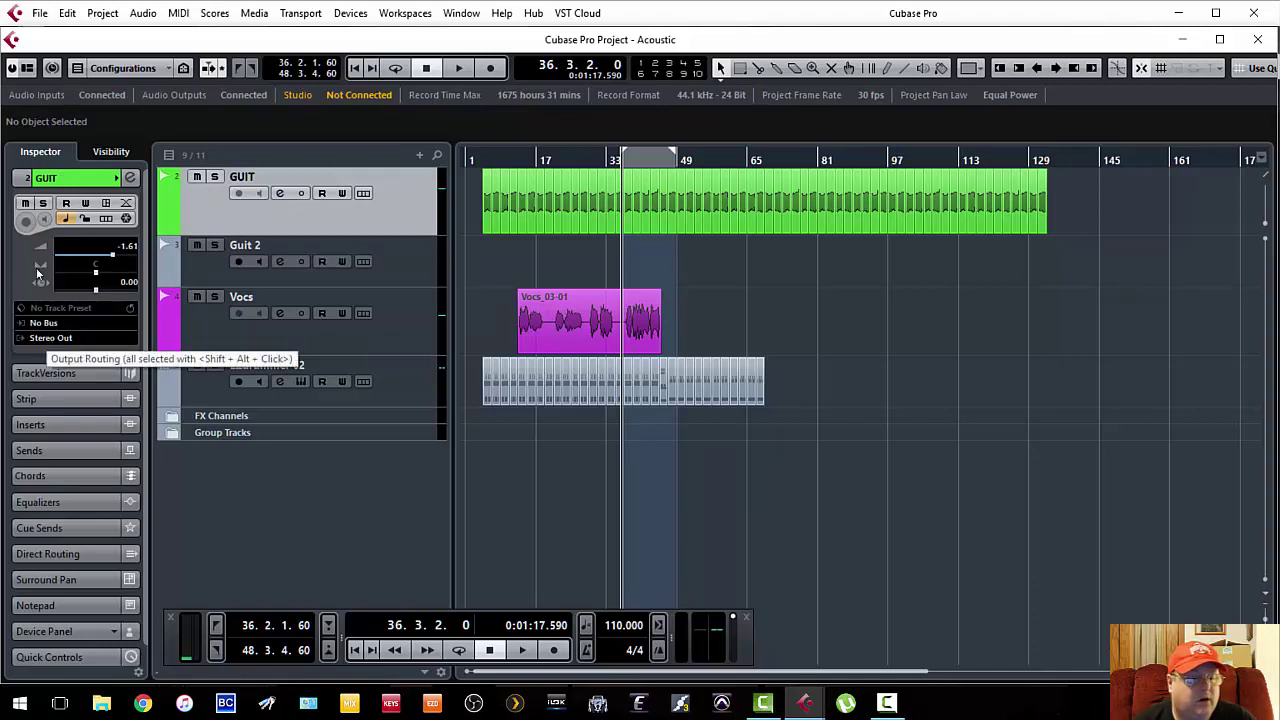
left_click(50, 337)
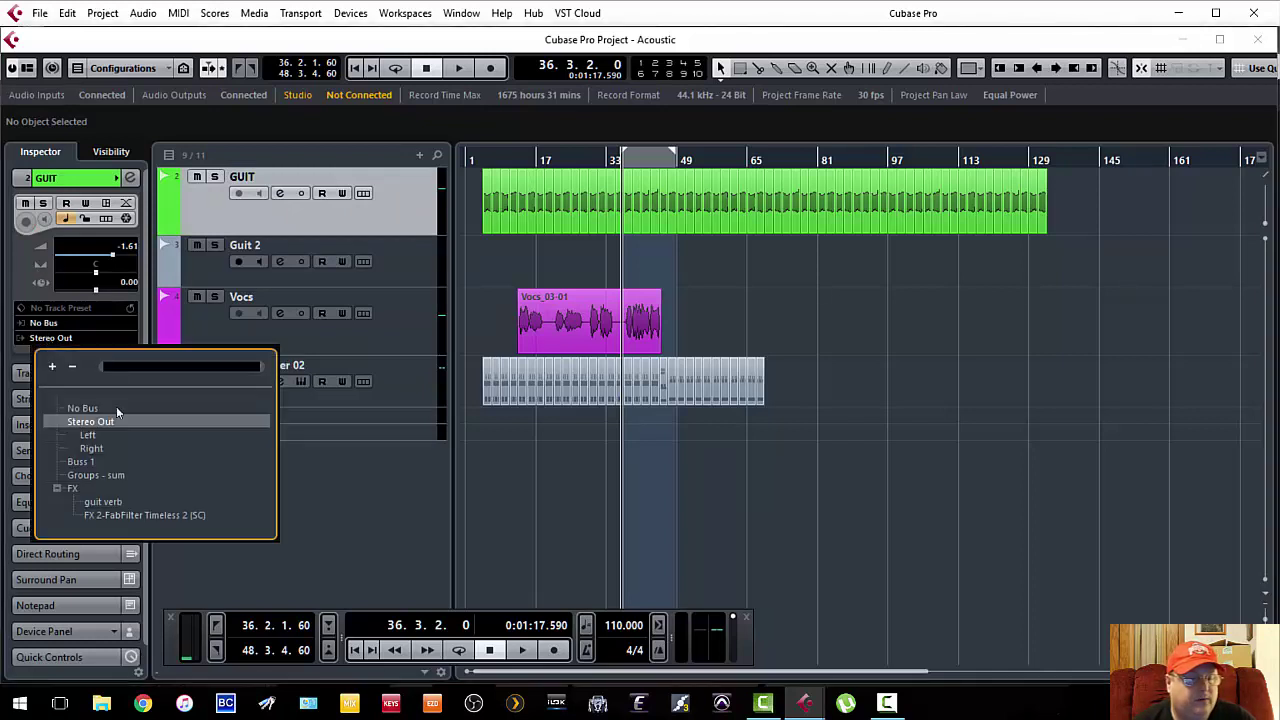
left_click(81, 463)
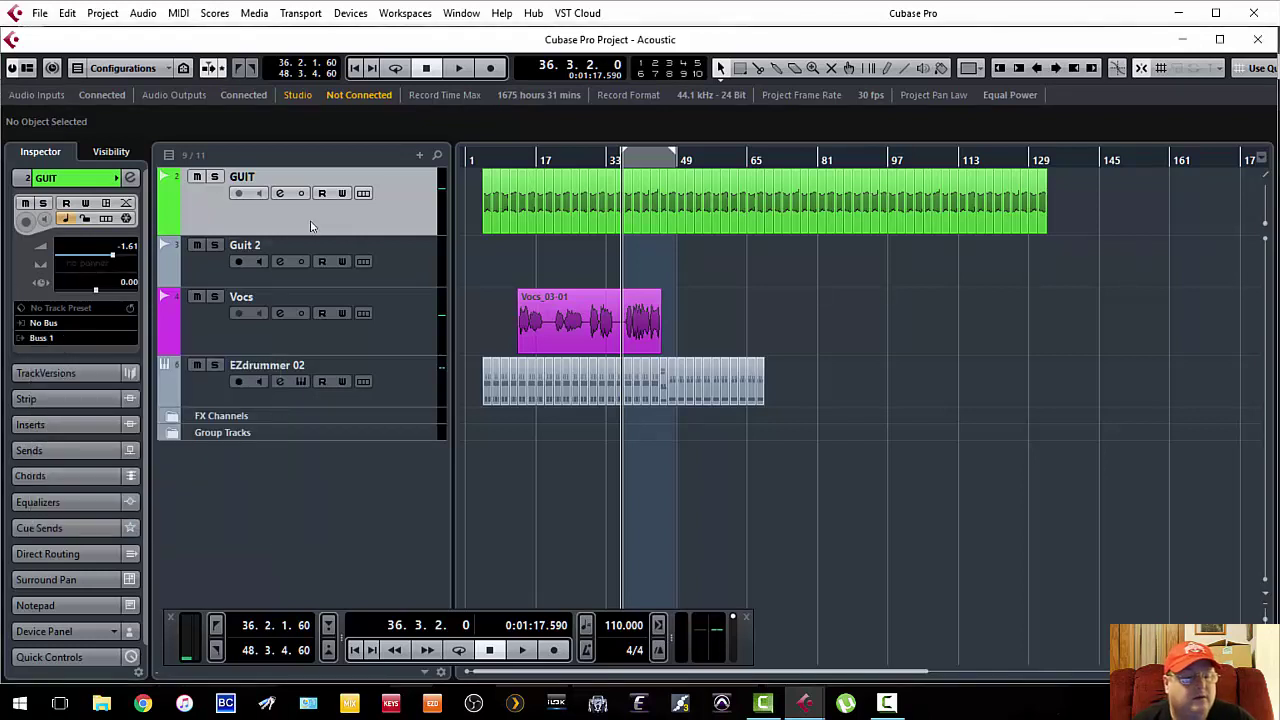
Set the input of the Guit 2 track to Buss 1 and enable its input monitoring
left_click(382, 260)
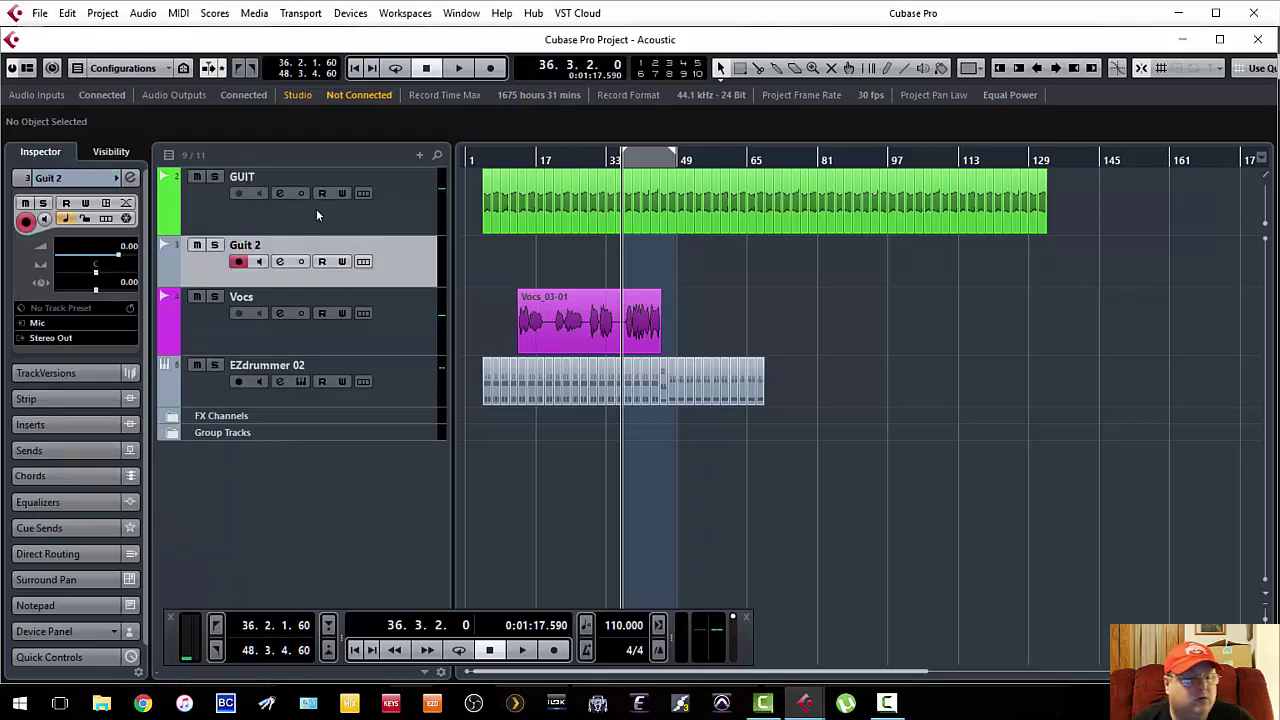
left_click(38, 324)
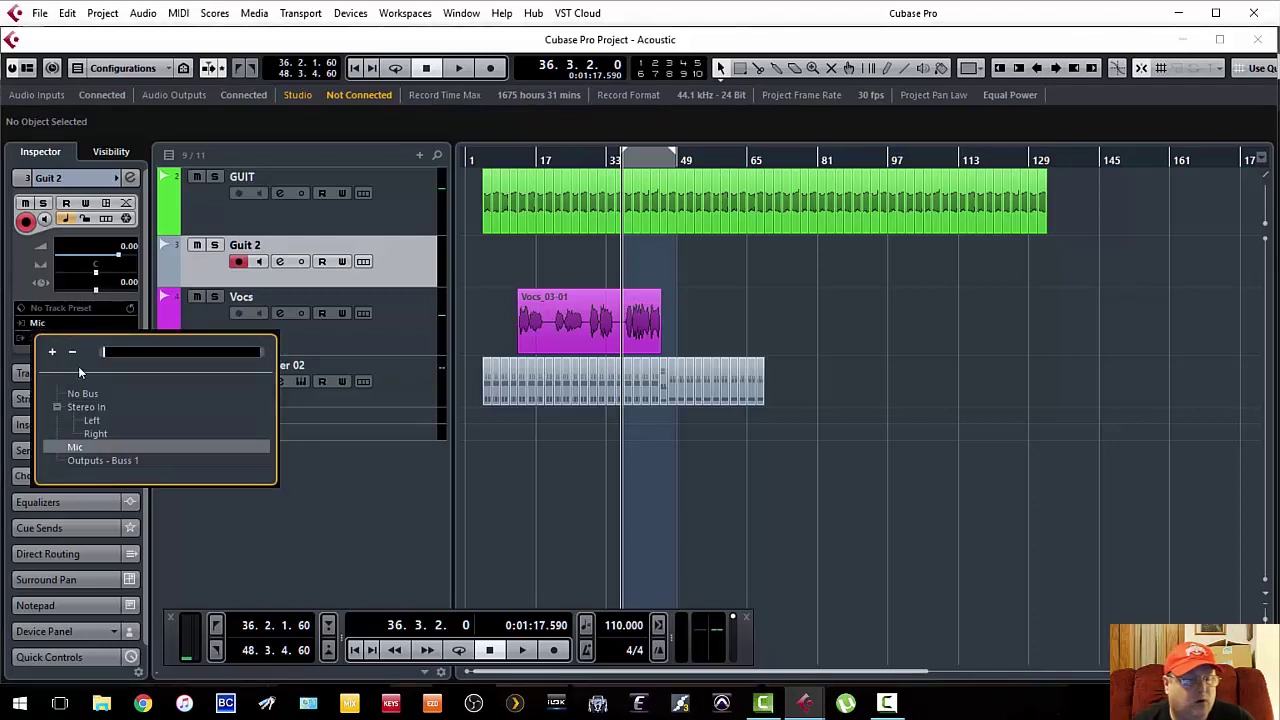
key("Down")
key("Return")
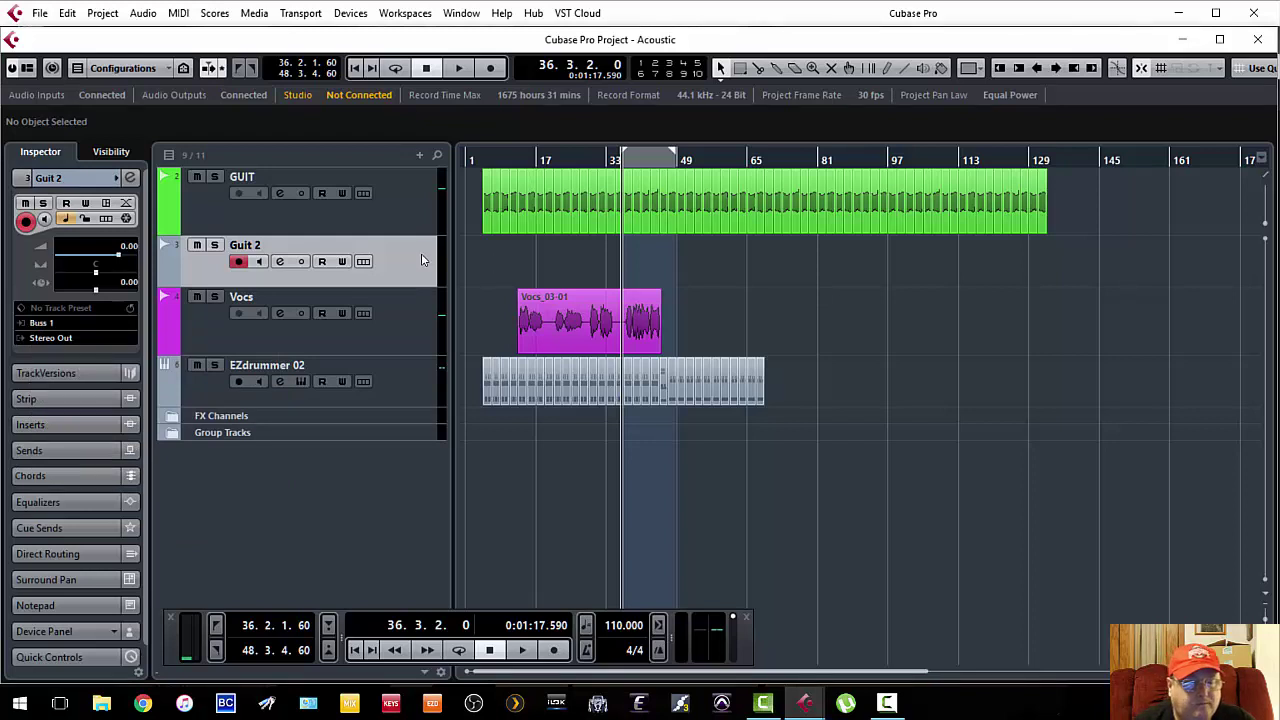
left_click(259, 263)
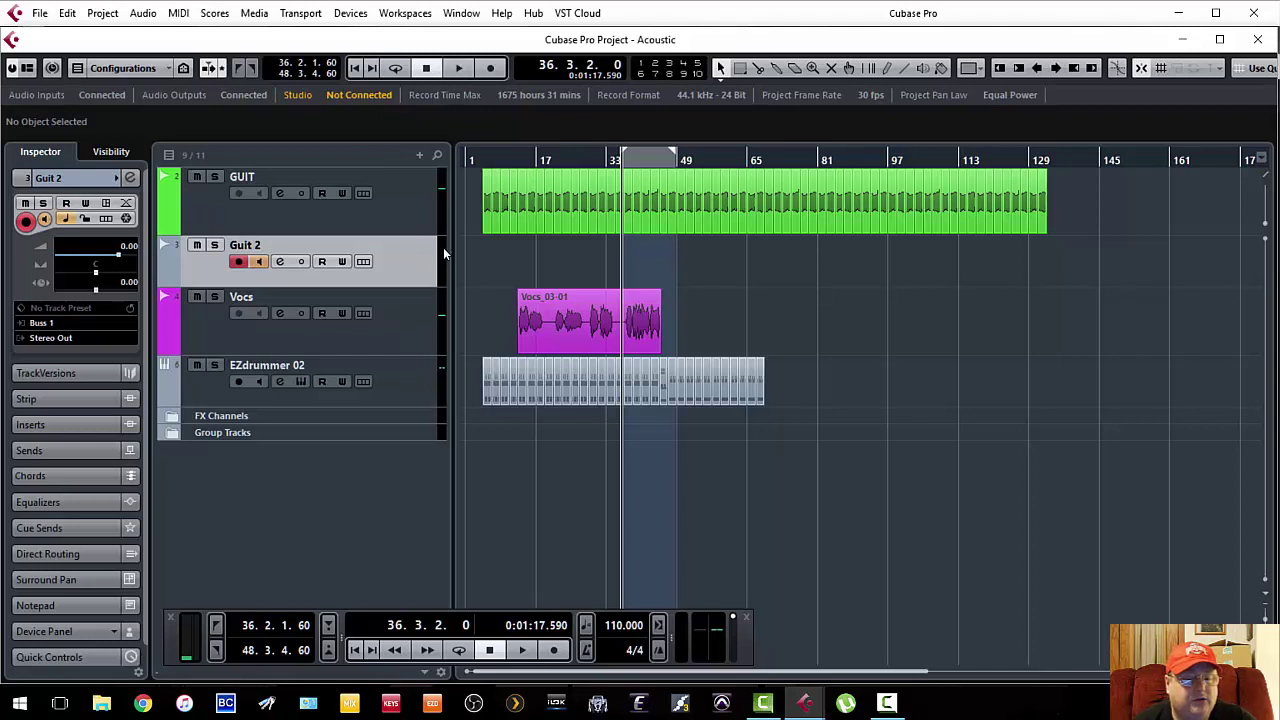
Play the project briefly to check the signal on Guit 2, stop, and move the cursor back to about bar 35
left_click(458, 67)
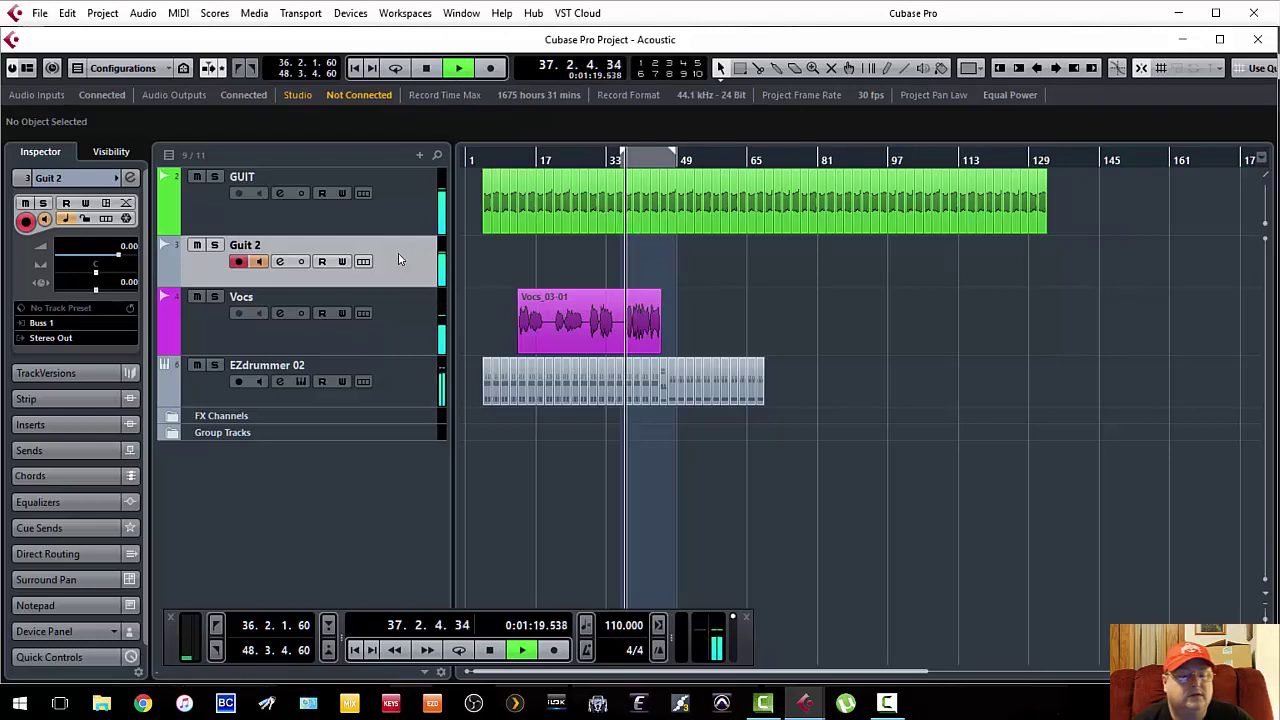
left_click(428, 69)
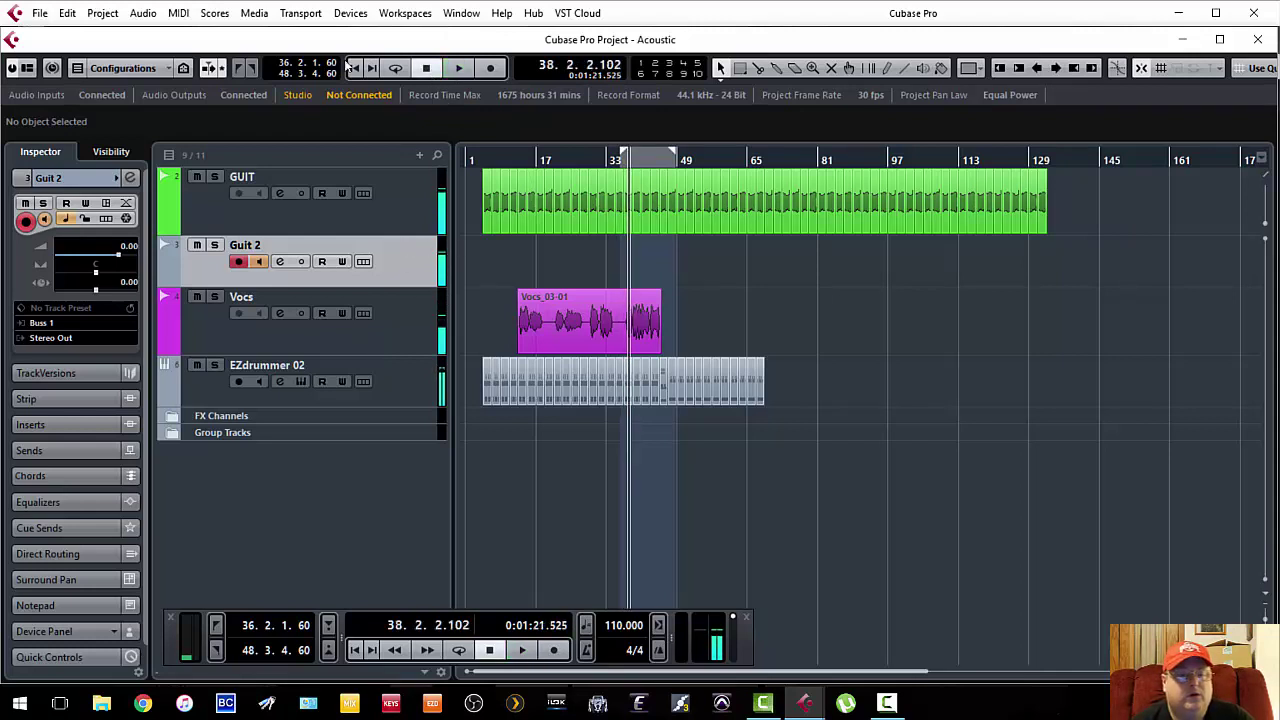
left_click(621, 160)
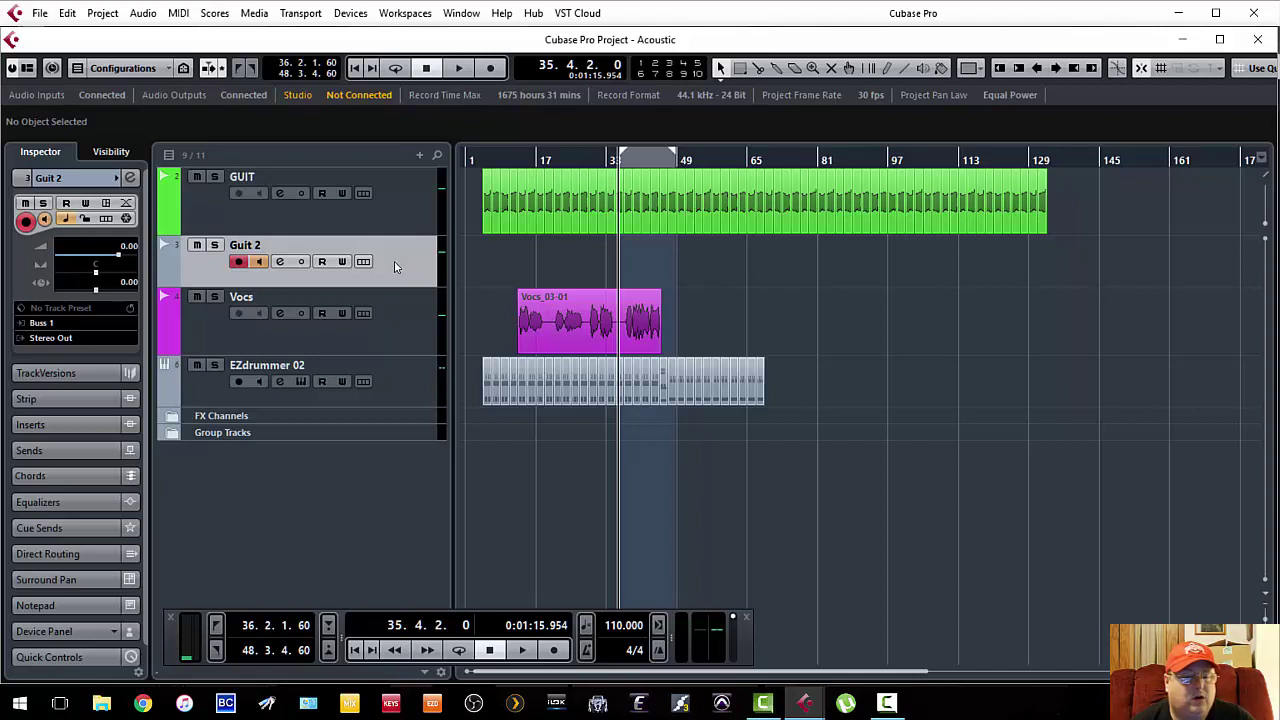
Rename the Guit 2 track as Drums
double_click(245, 245)
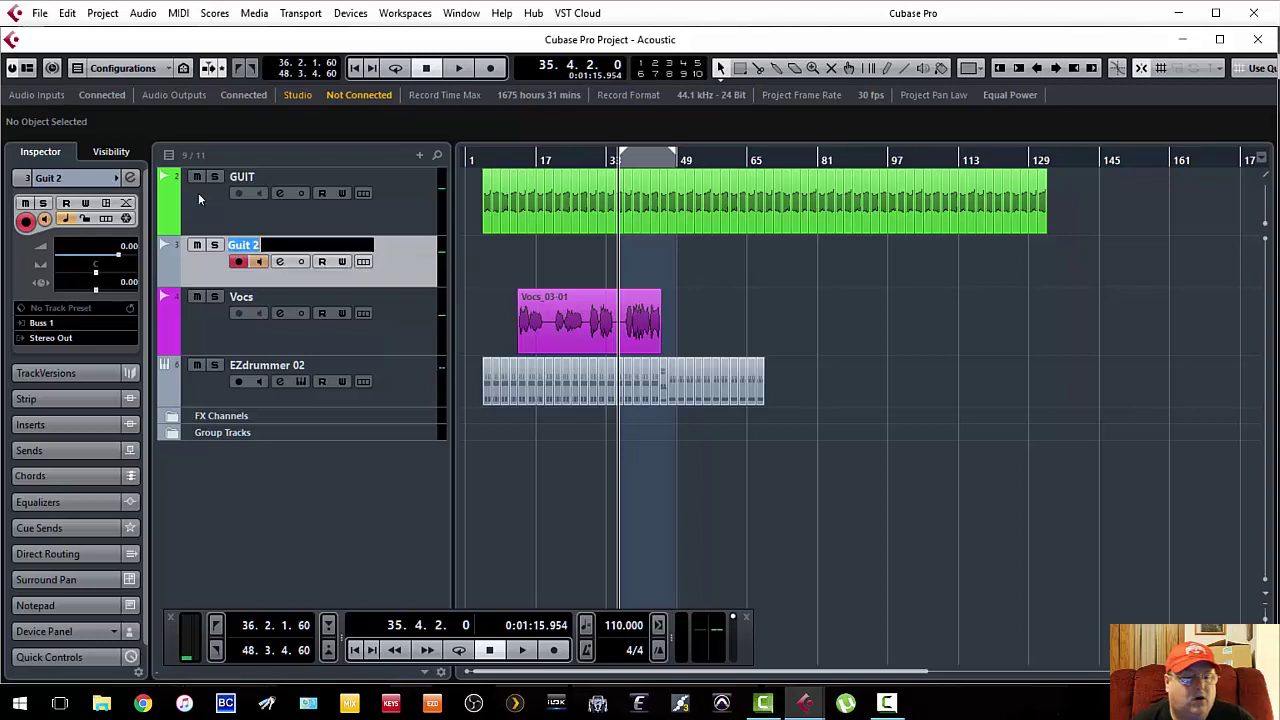
key("BackSpace")
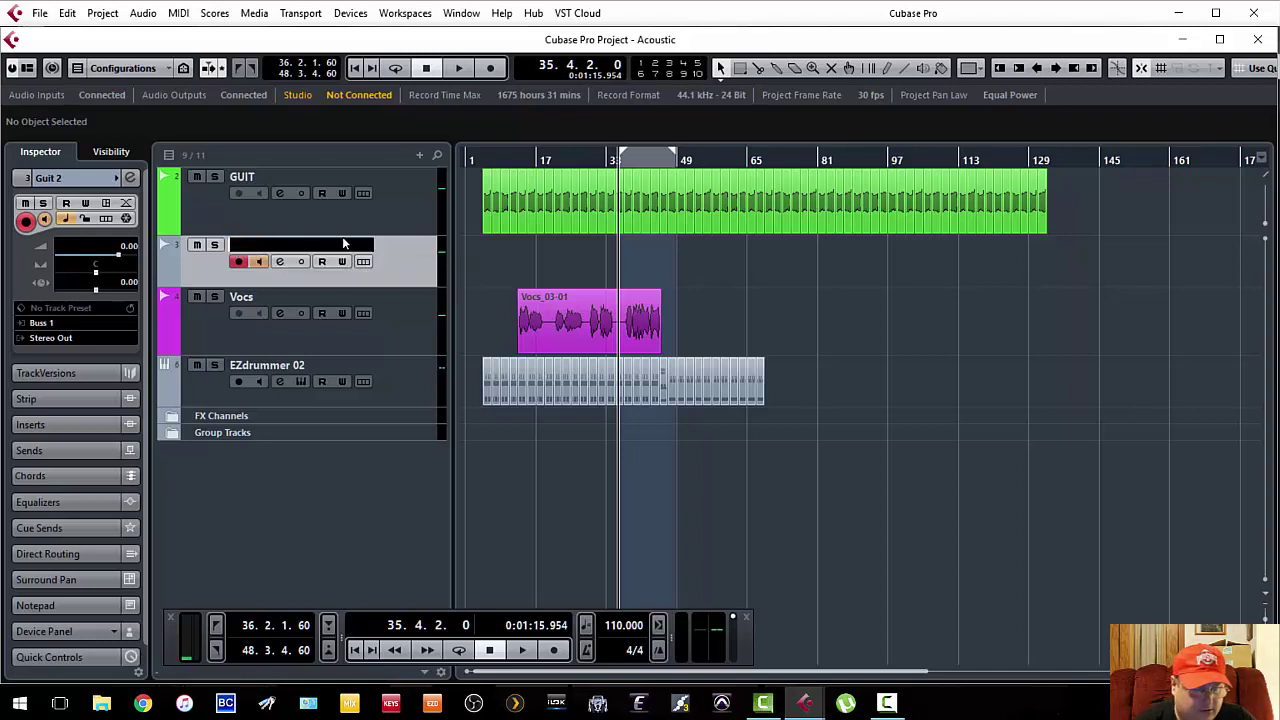
type("Drums")
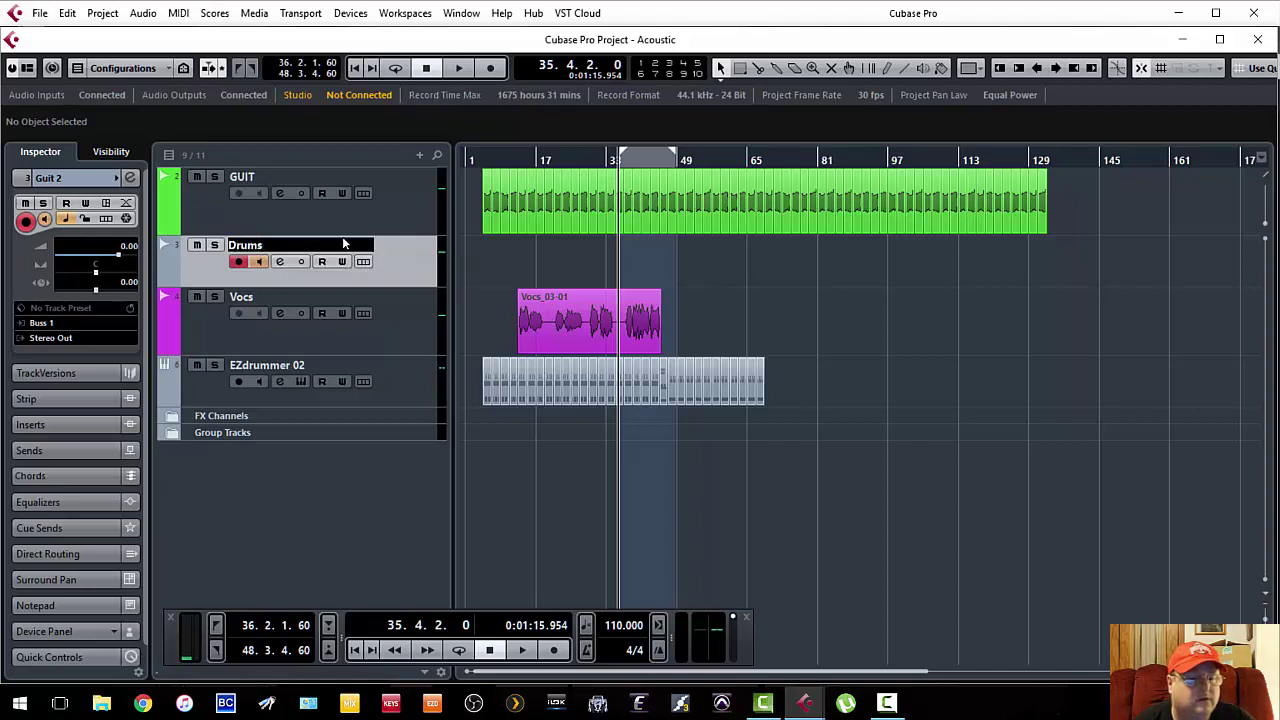
left_click(416, 313)
Route the output of the GUIT track to Stereo Out
left_click(250, 200)
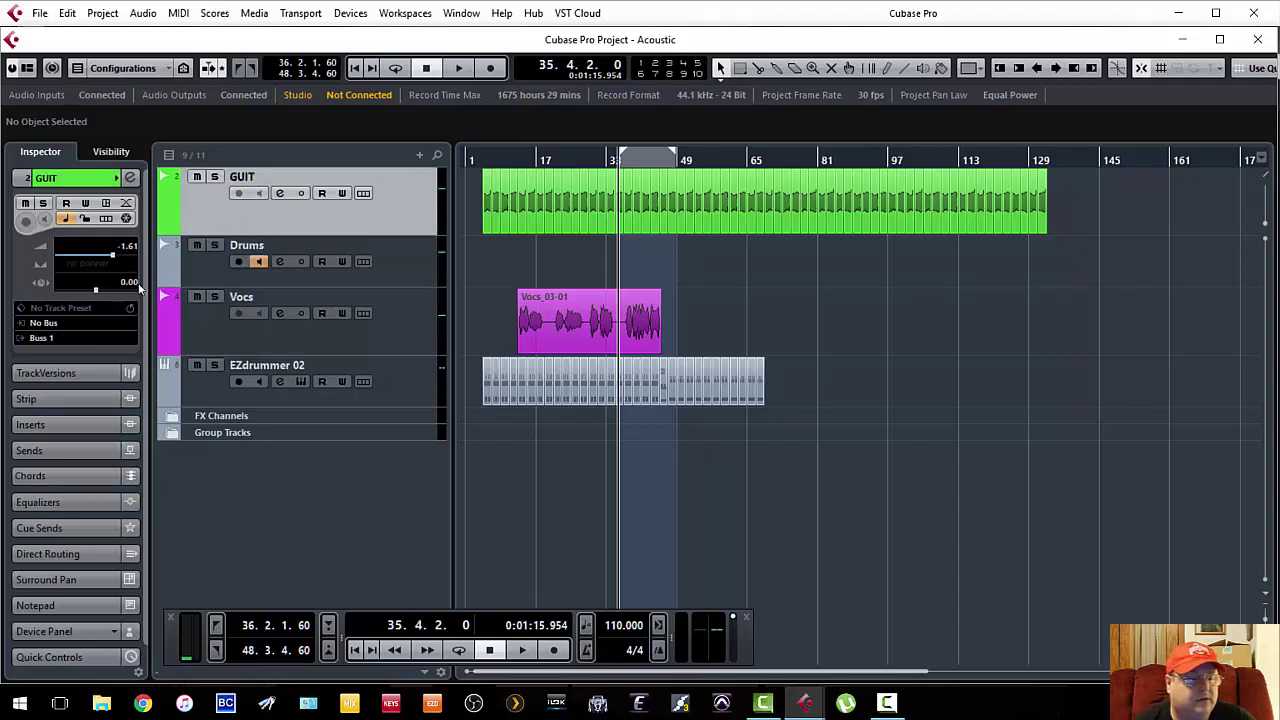
left_click(56, 337)
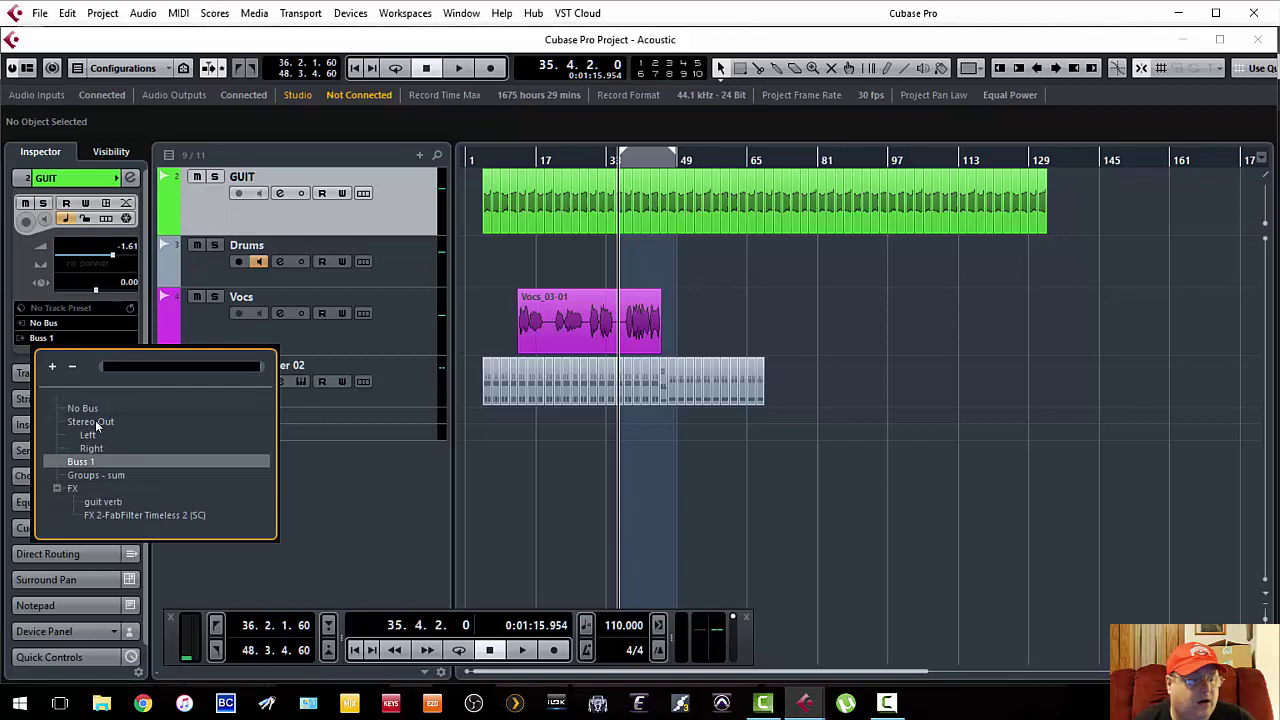
left_click(95, 421)
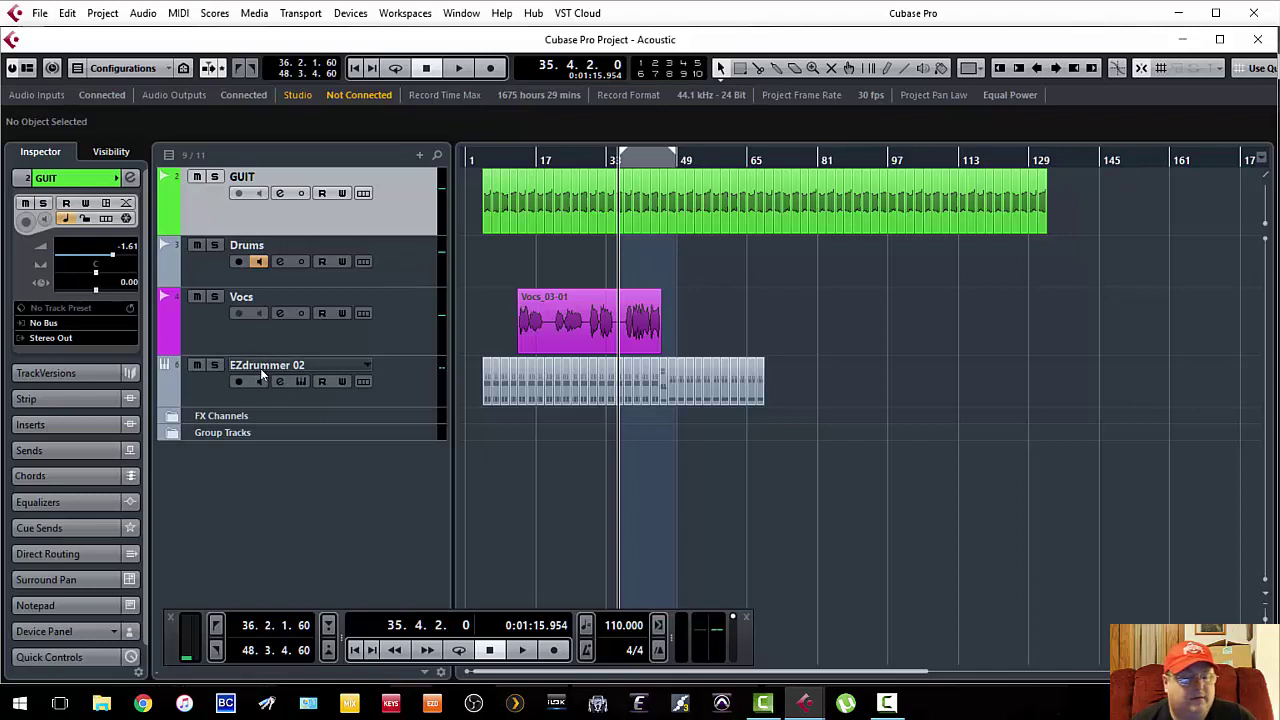
Assign Buss 1 as the first send destination in the EZdrummer 02 track's channel settings
left_click(389, 376)
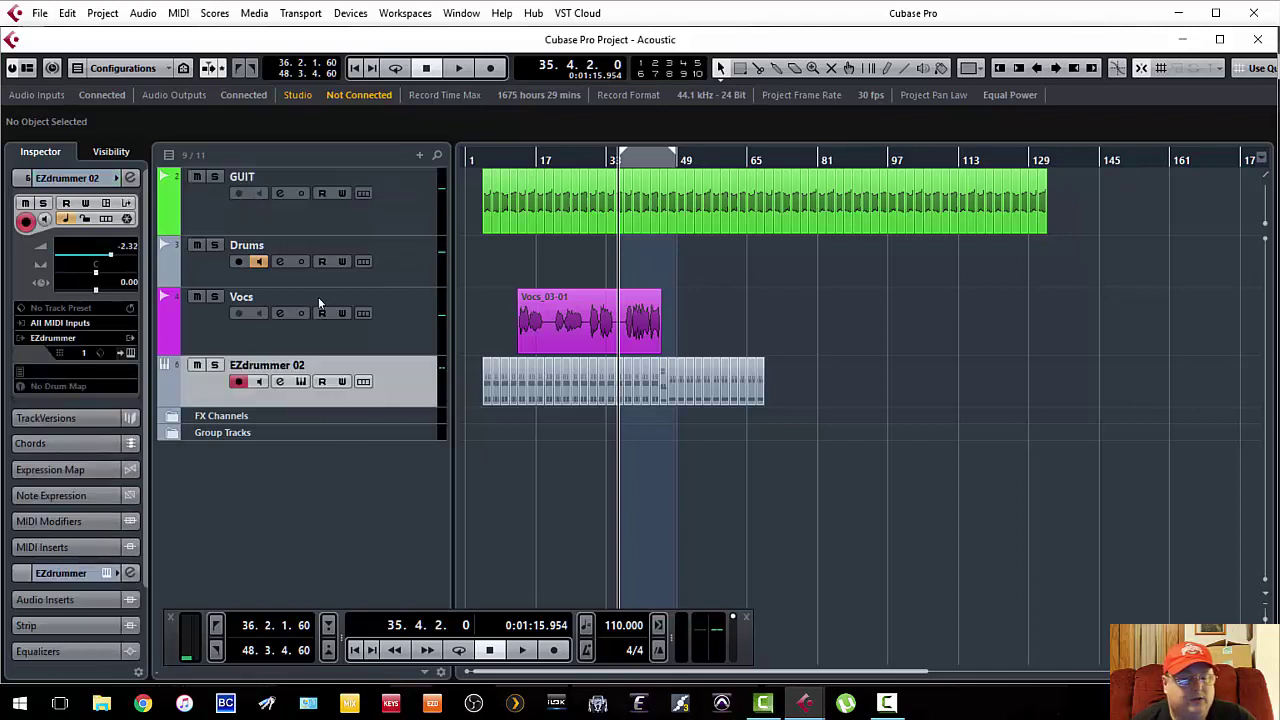
left_click(280, 382)
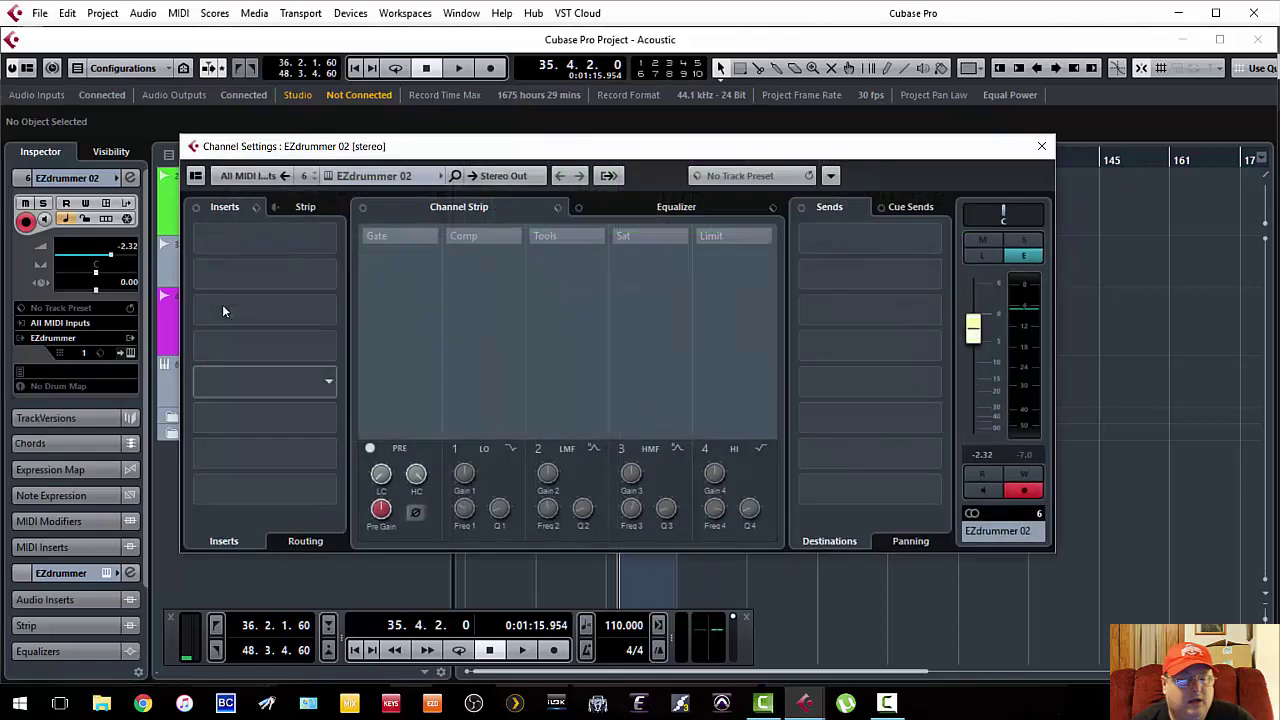
left_click(915, 242)
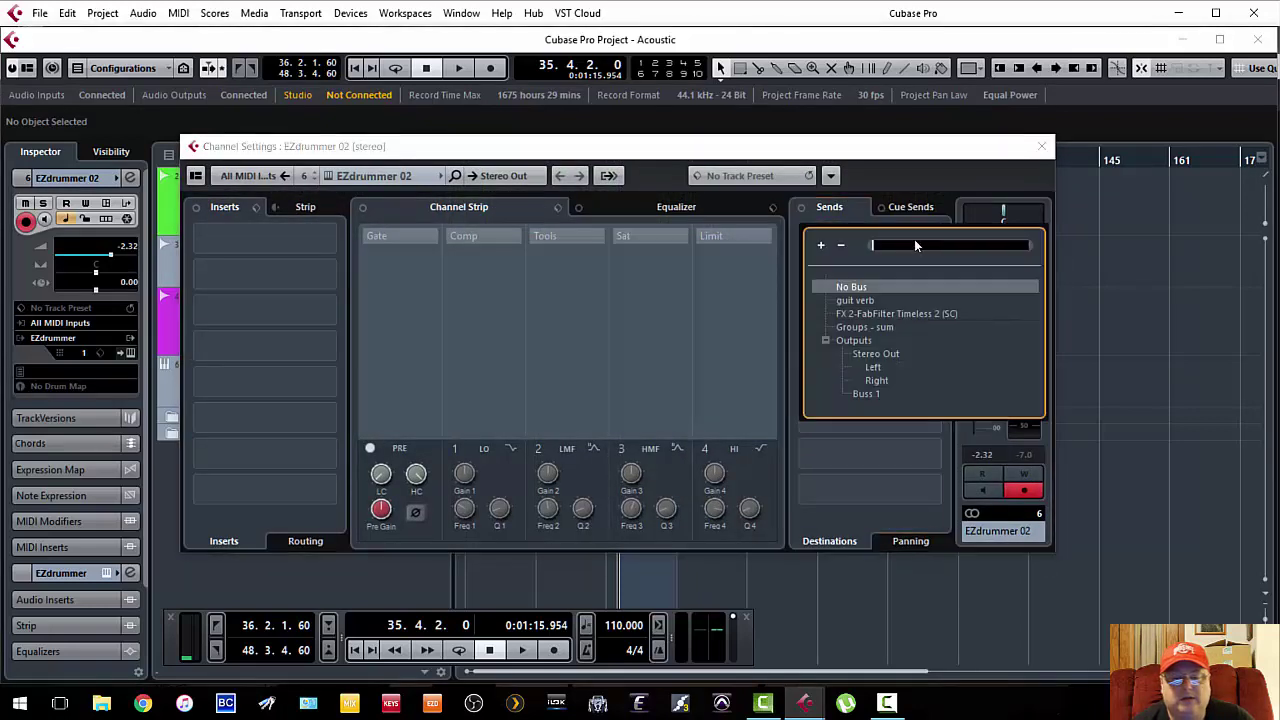
left_click(866, 394)
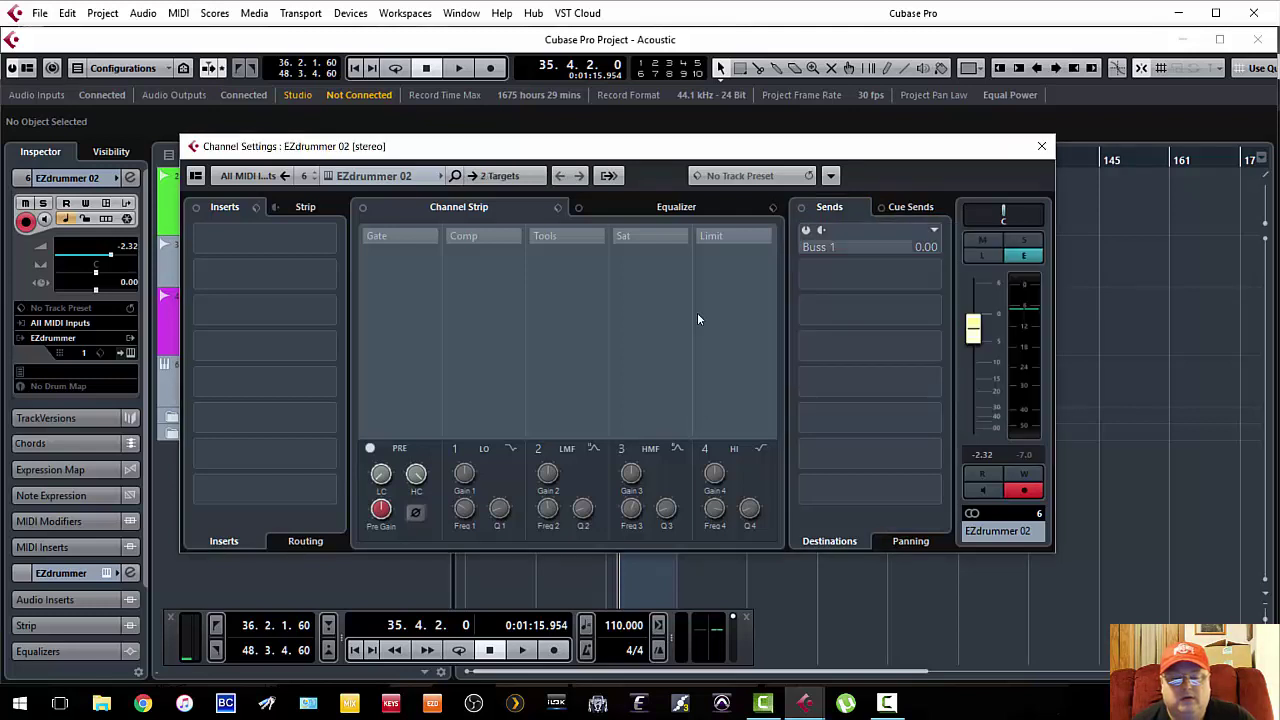
Activate the Buss 1 send on the EZdrummer 02 channel and close its channel settings
left_click(806, 231)
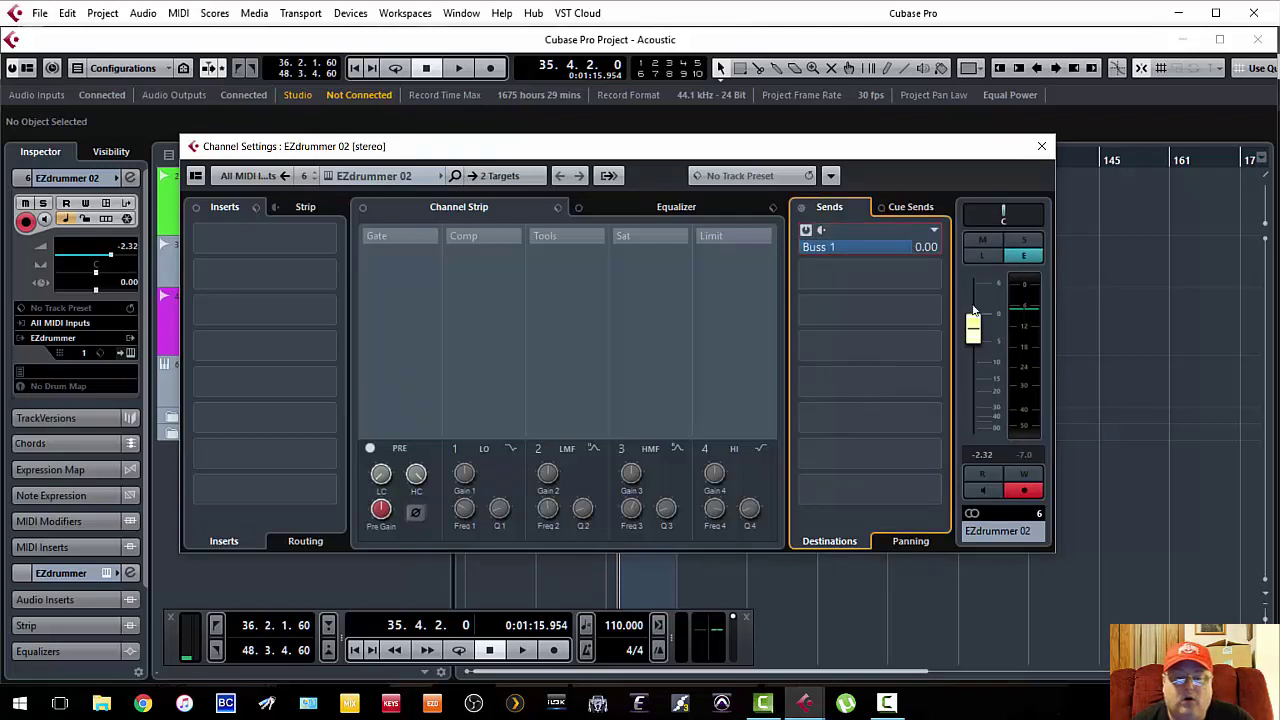
left_click(1045, 148)
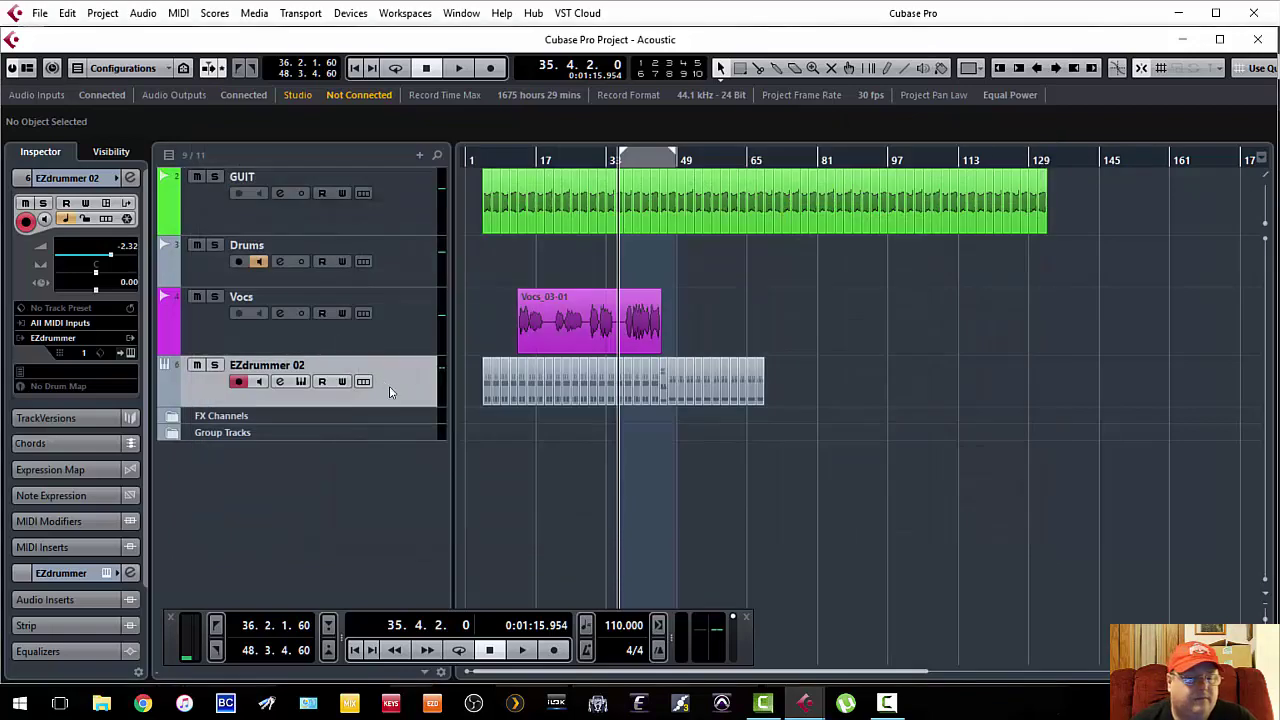
Set the Drums track's input routing to Buss 1 and its output routing to Stereo Out
left_click(290, 272)
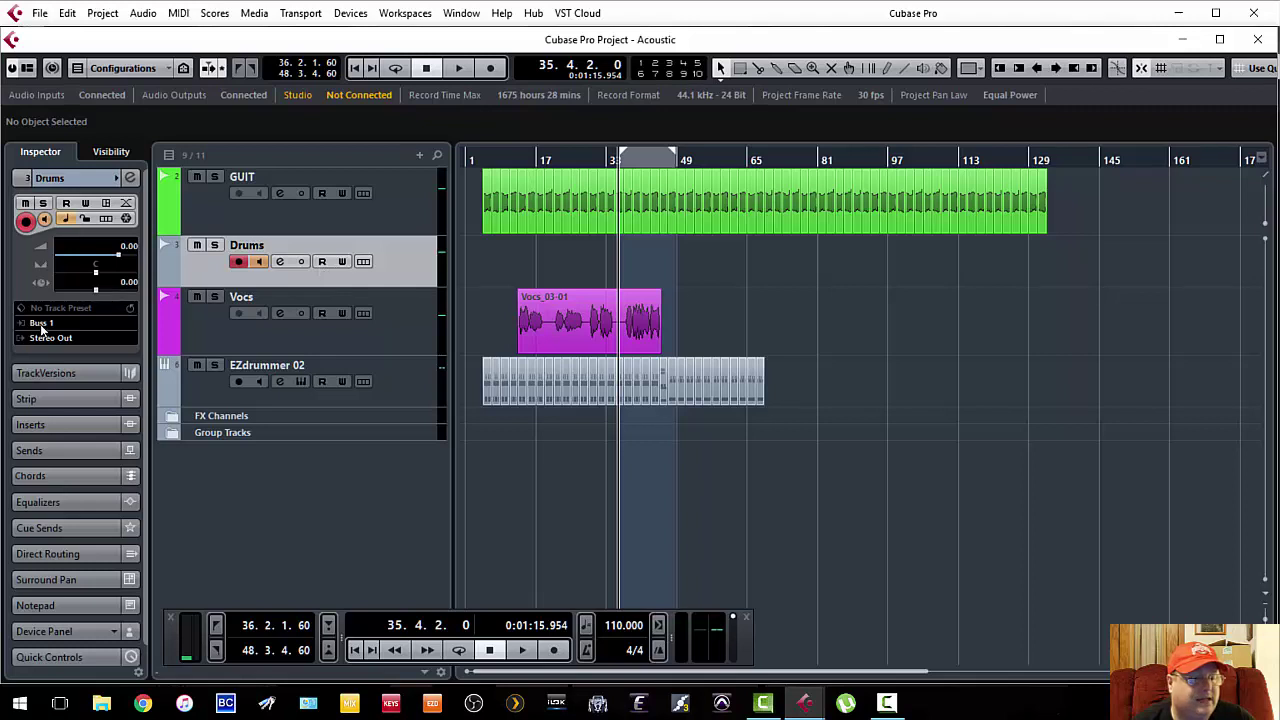
left_click(42, 326)
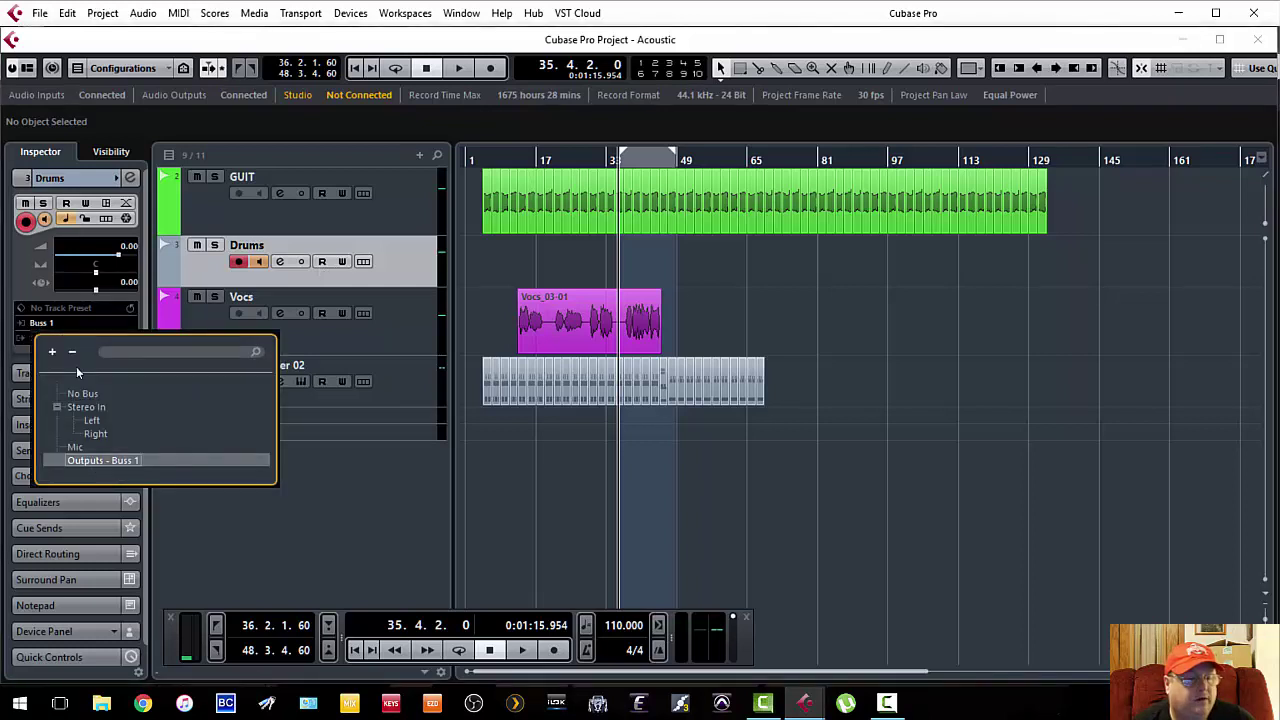
left_click(95, 462)
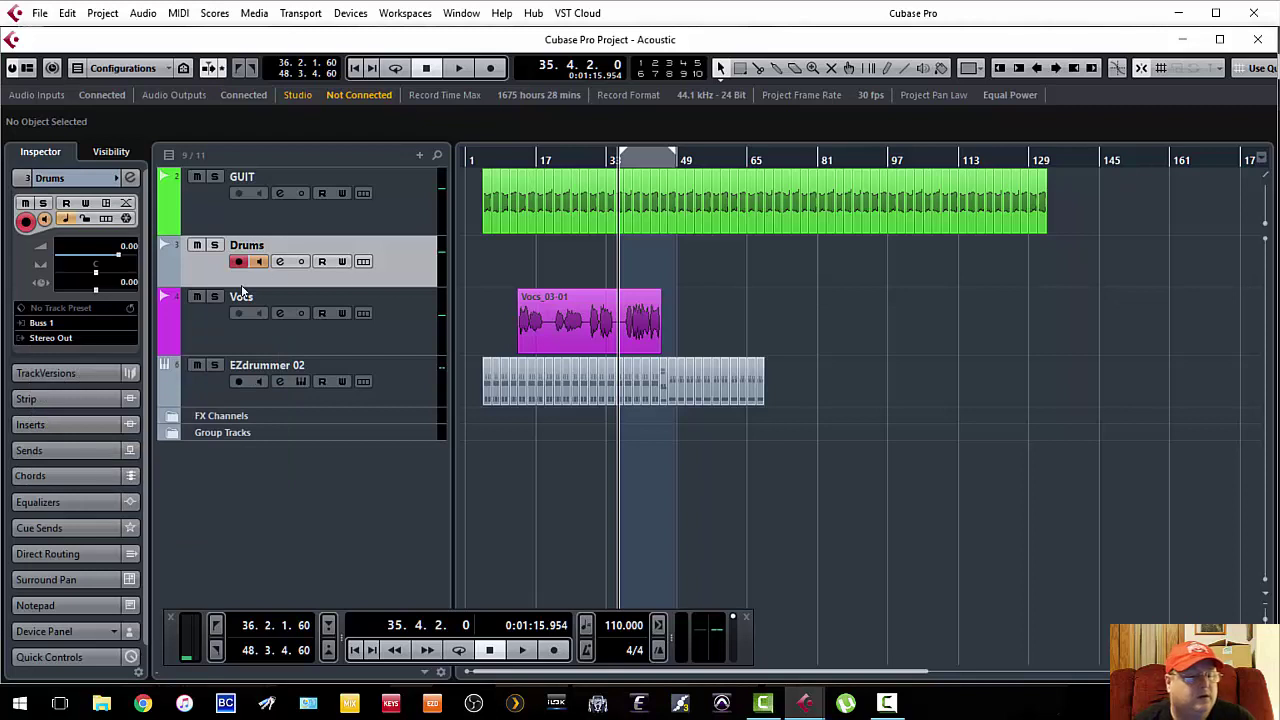
left_click(58, 338)
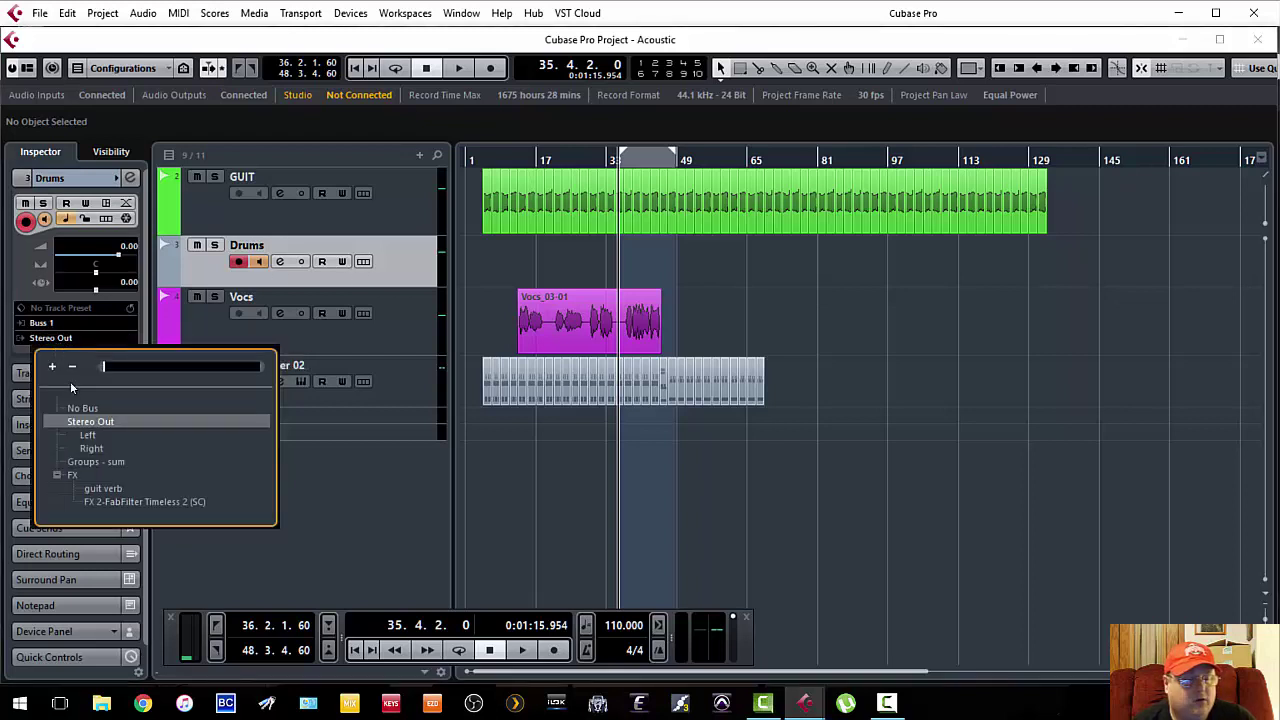
left_click(111, 420)
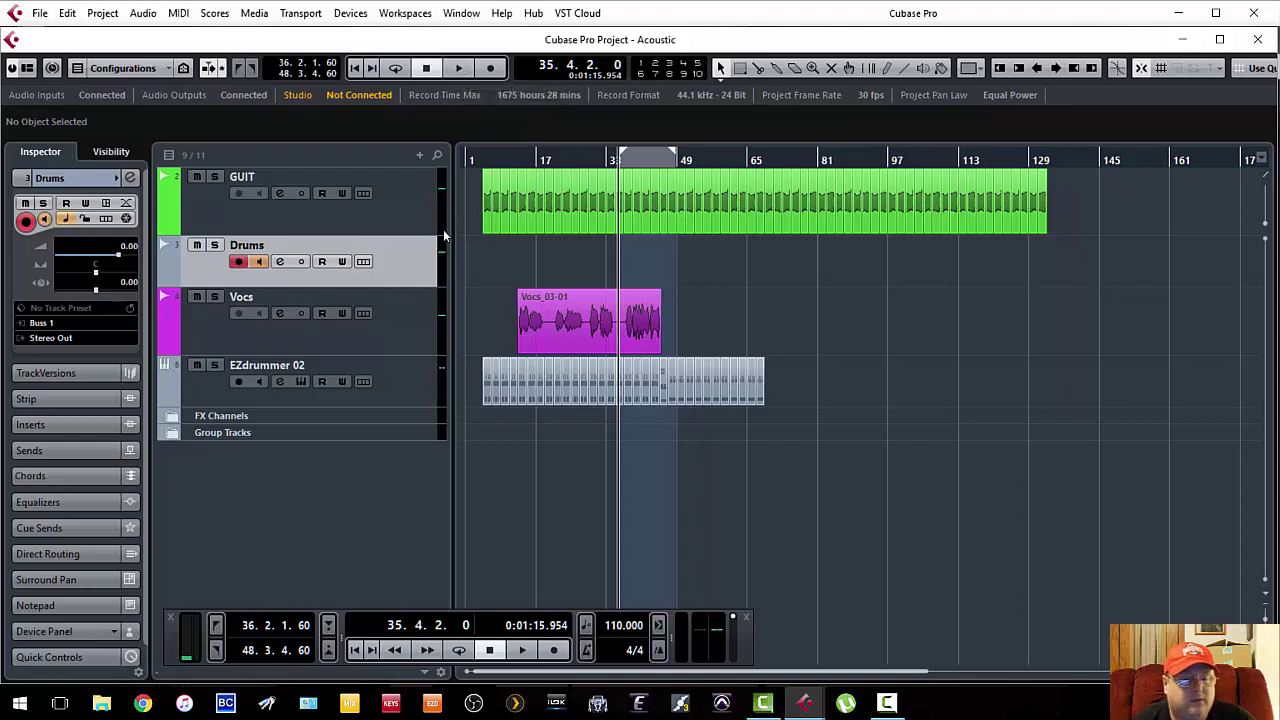
Play the project briefly to check the signal on Drums, stop, and return the cursor to about bar 35
left_click(458, 67)
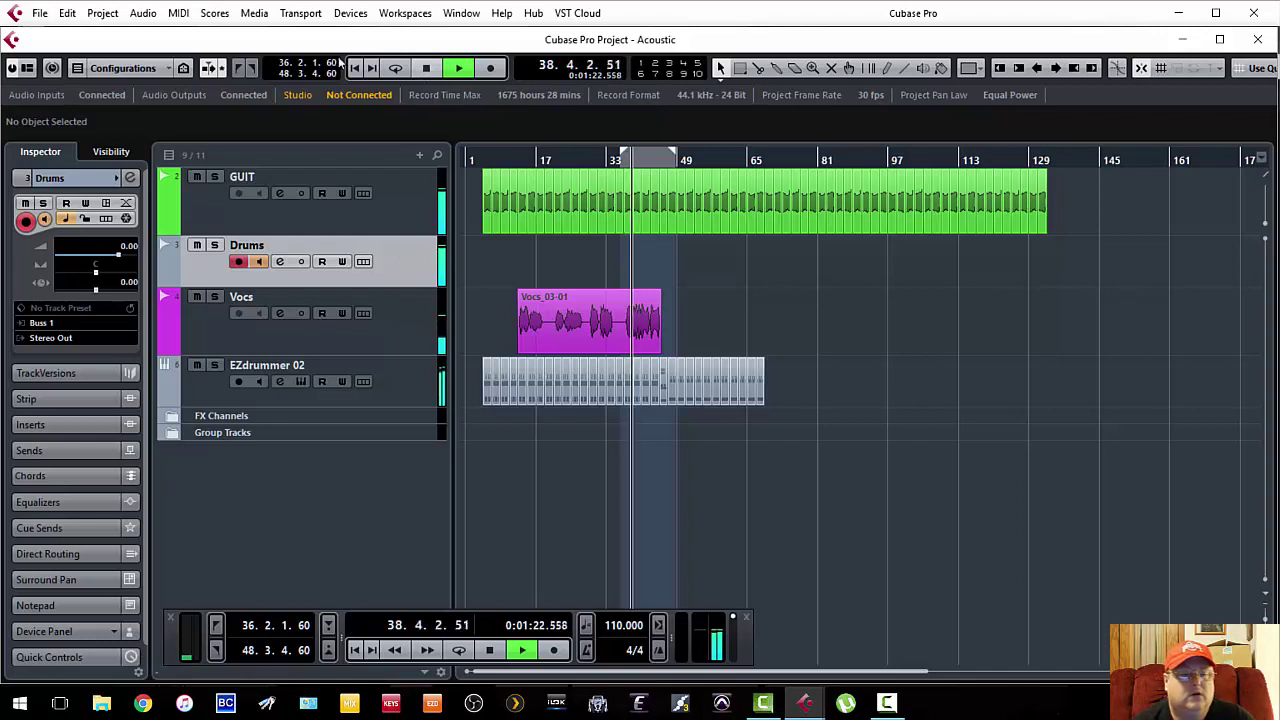
left_click(426, 67)
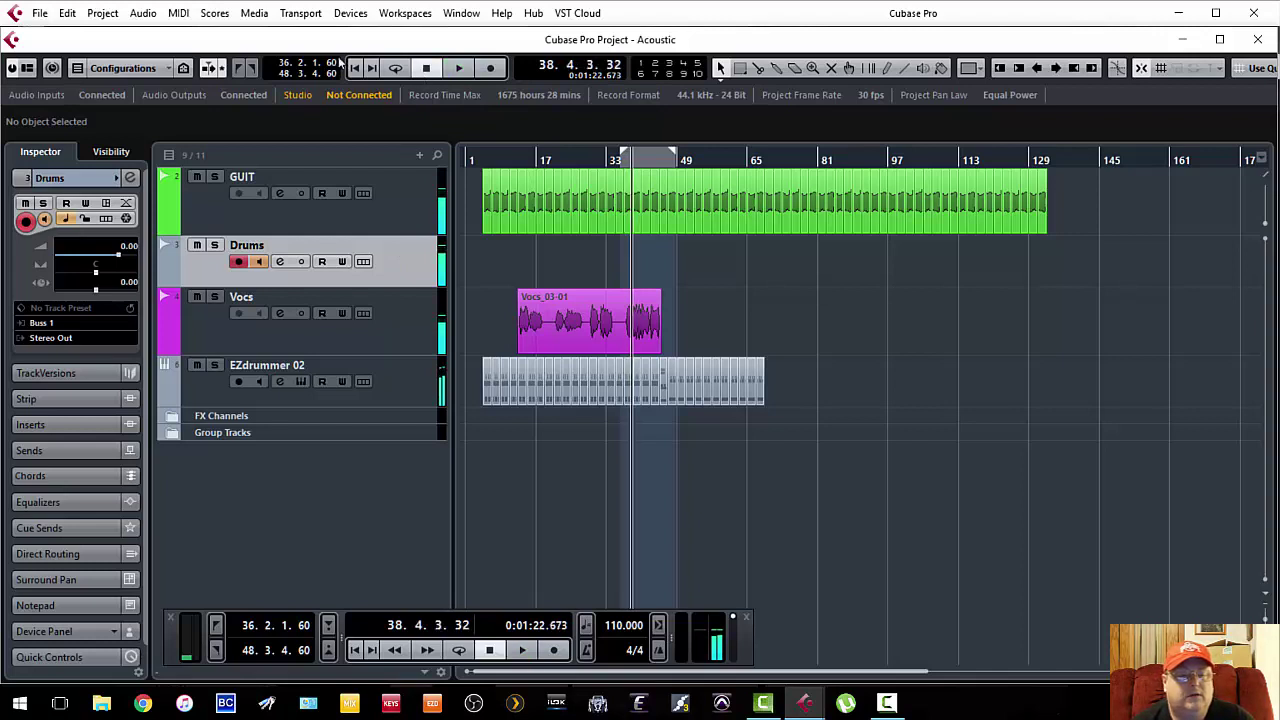
left_click(618, 158)
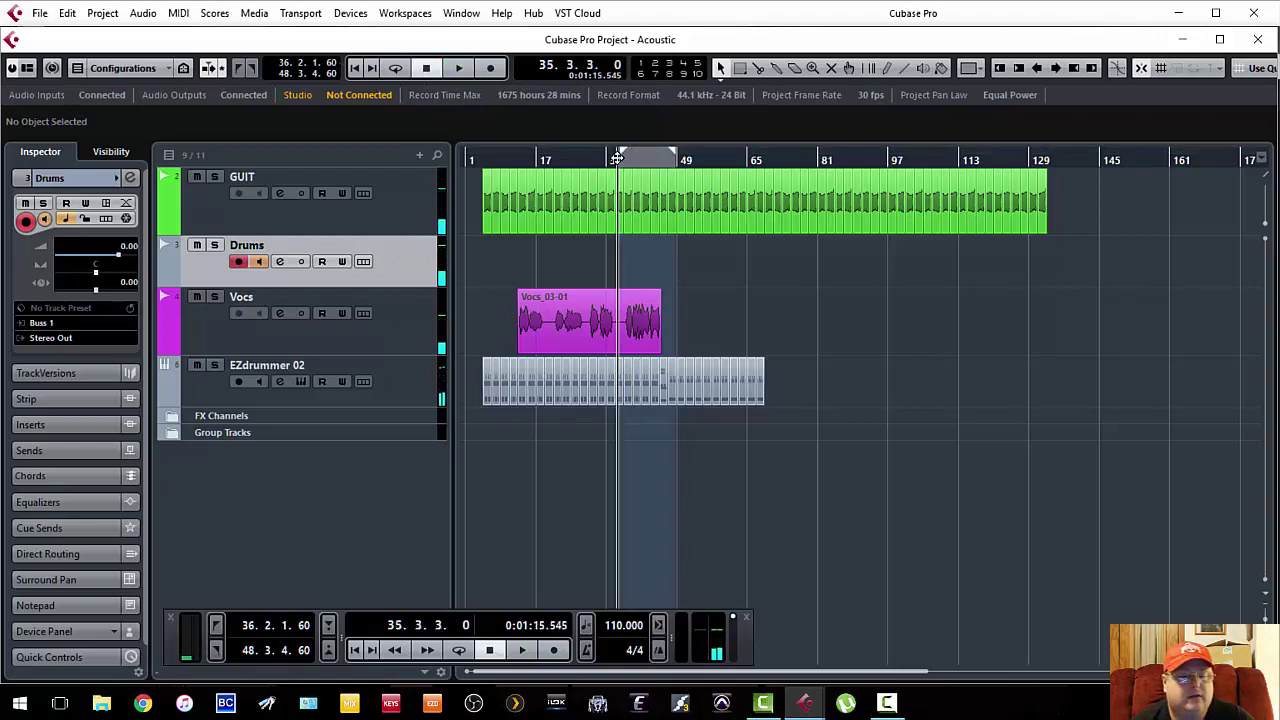
Remove the existing Drums track and add one stereo audio track named Drums below EZdrummer 02, routed to Stereo Out
right_click(397, 257)
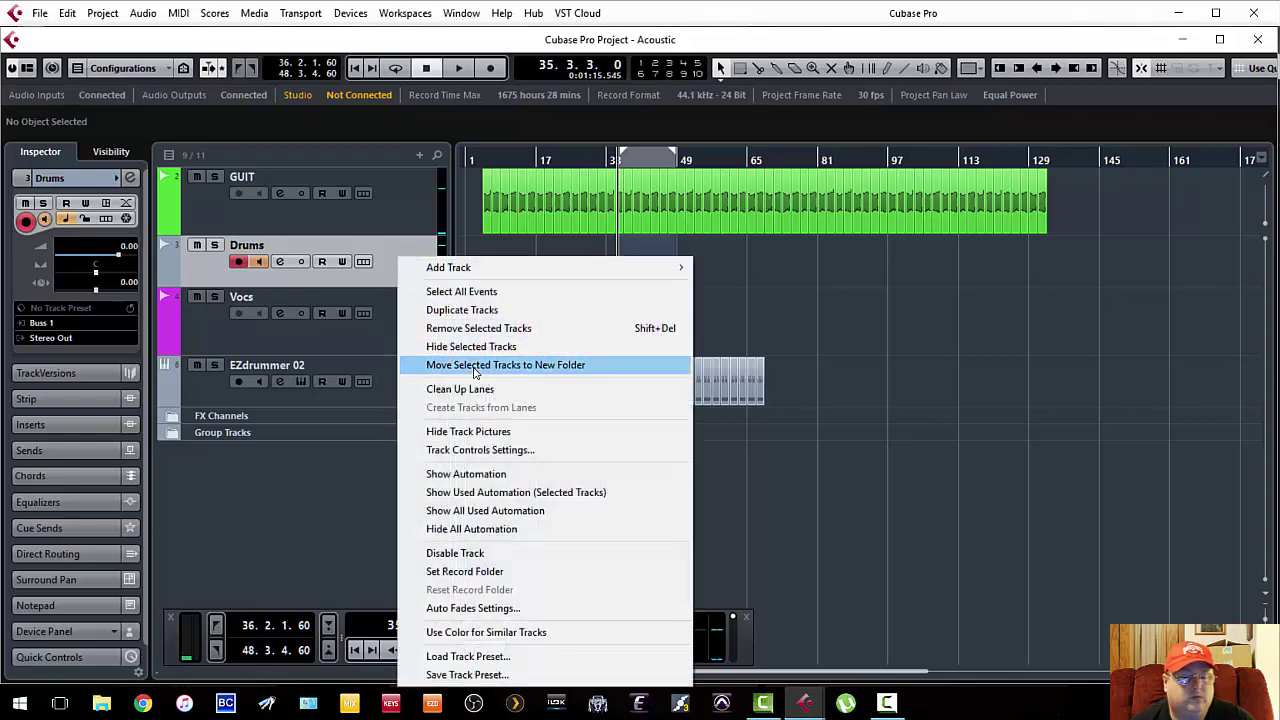
left_click(472, 328)
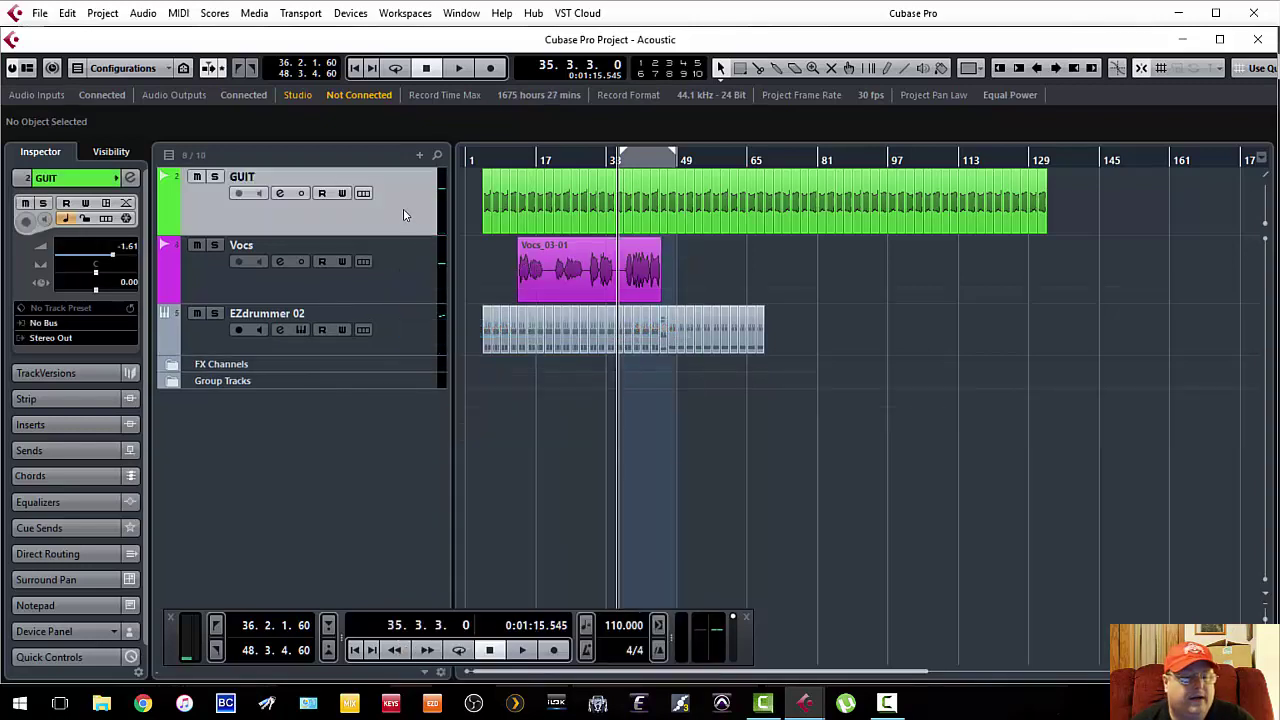
right_click(394, 325)
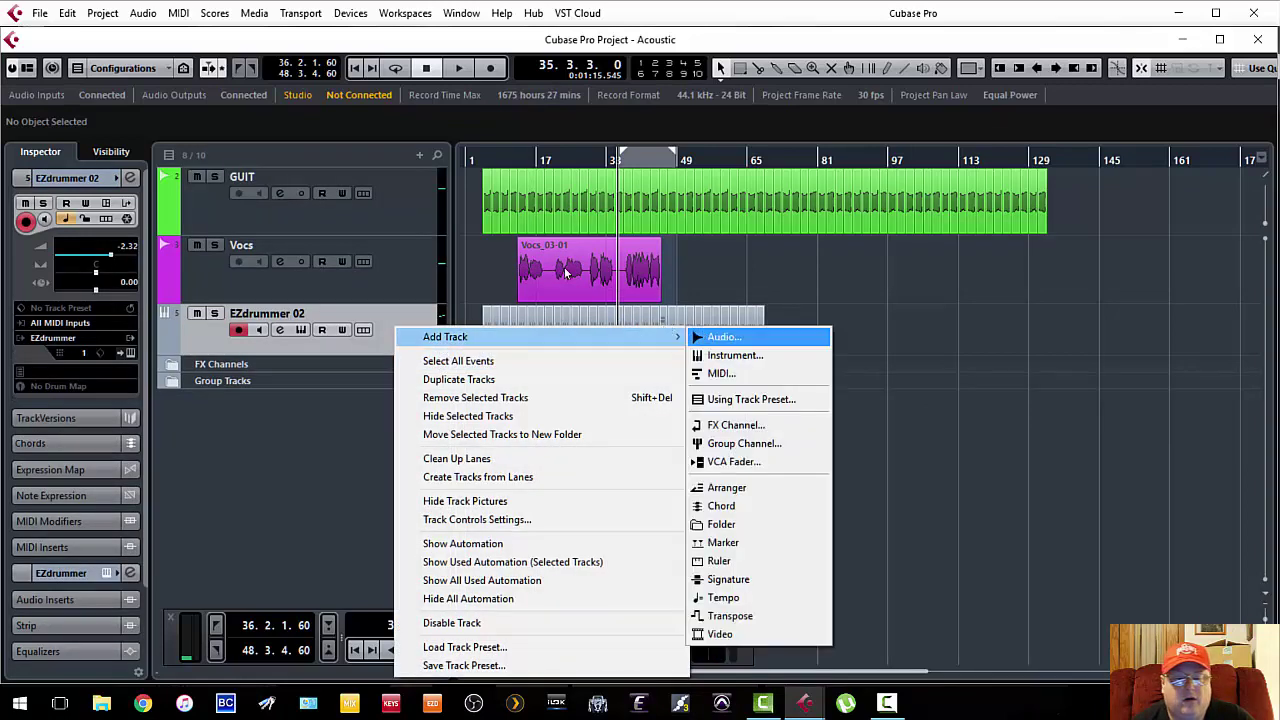
left_click(723, 337)
left_click(430, 241)
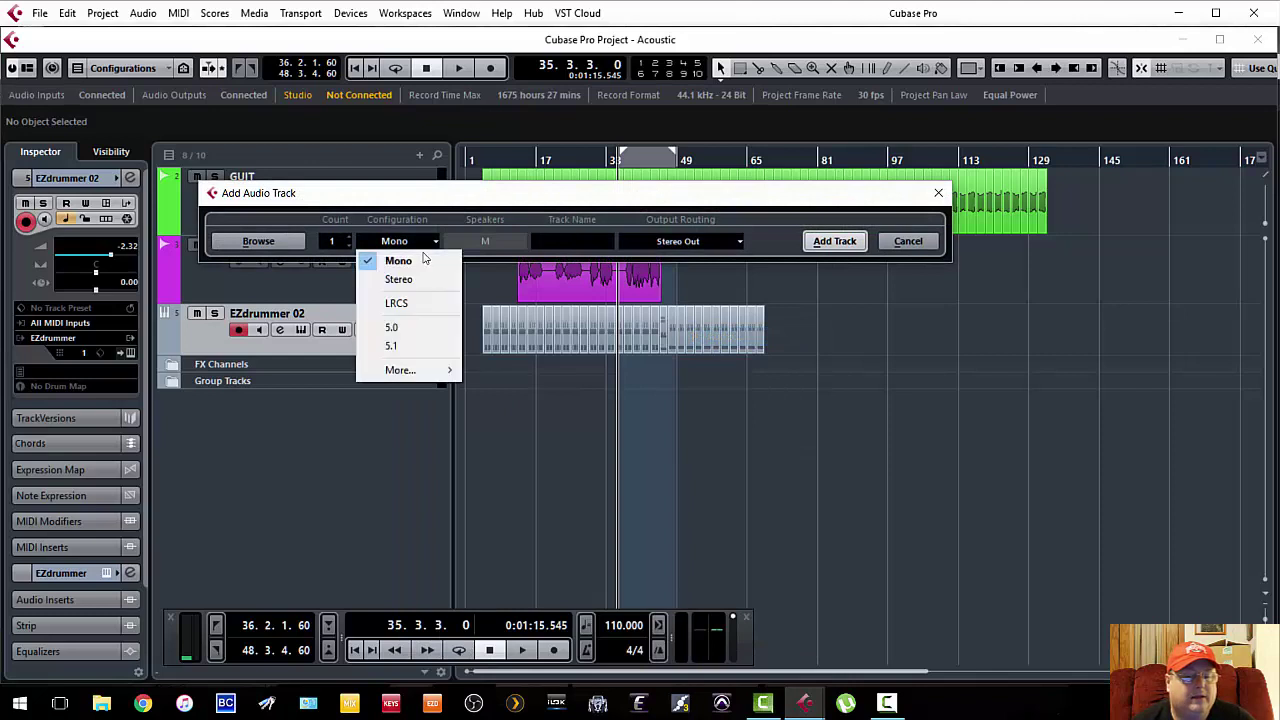
left_click(385, 277)
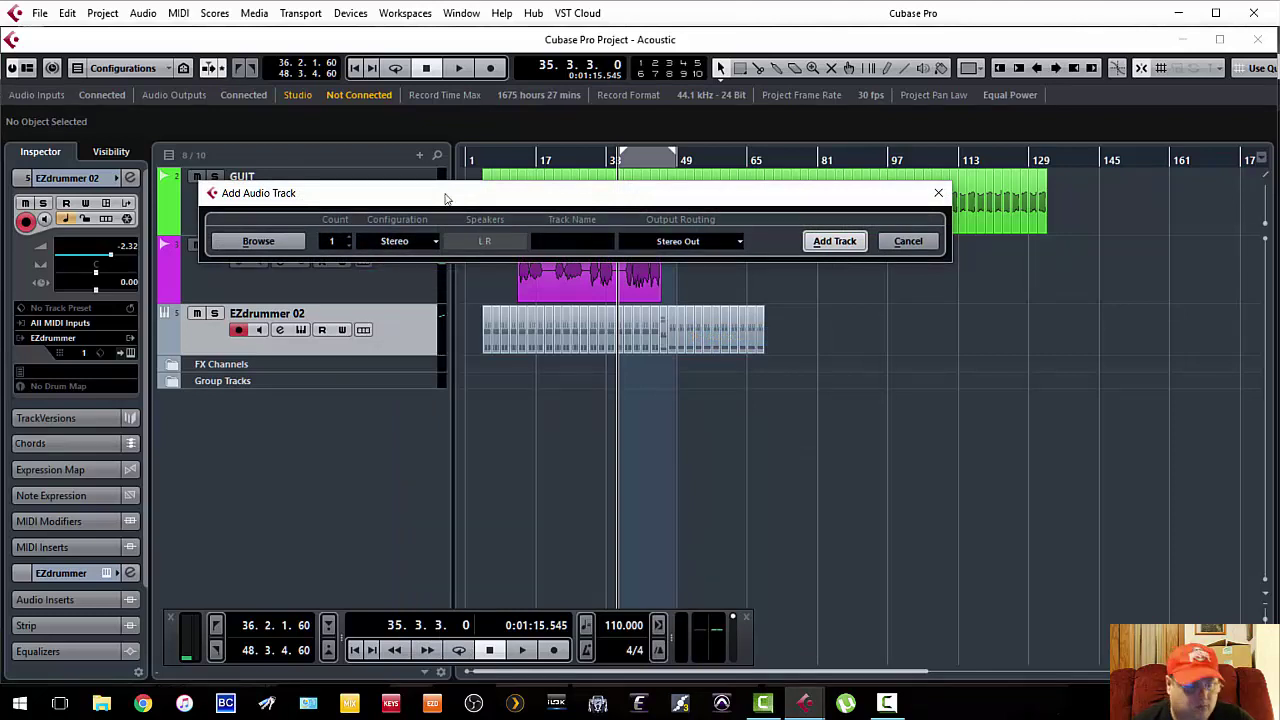
type("Drums")
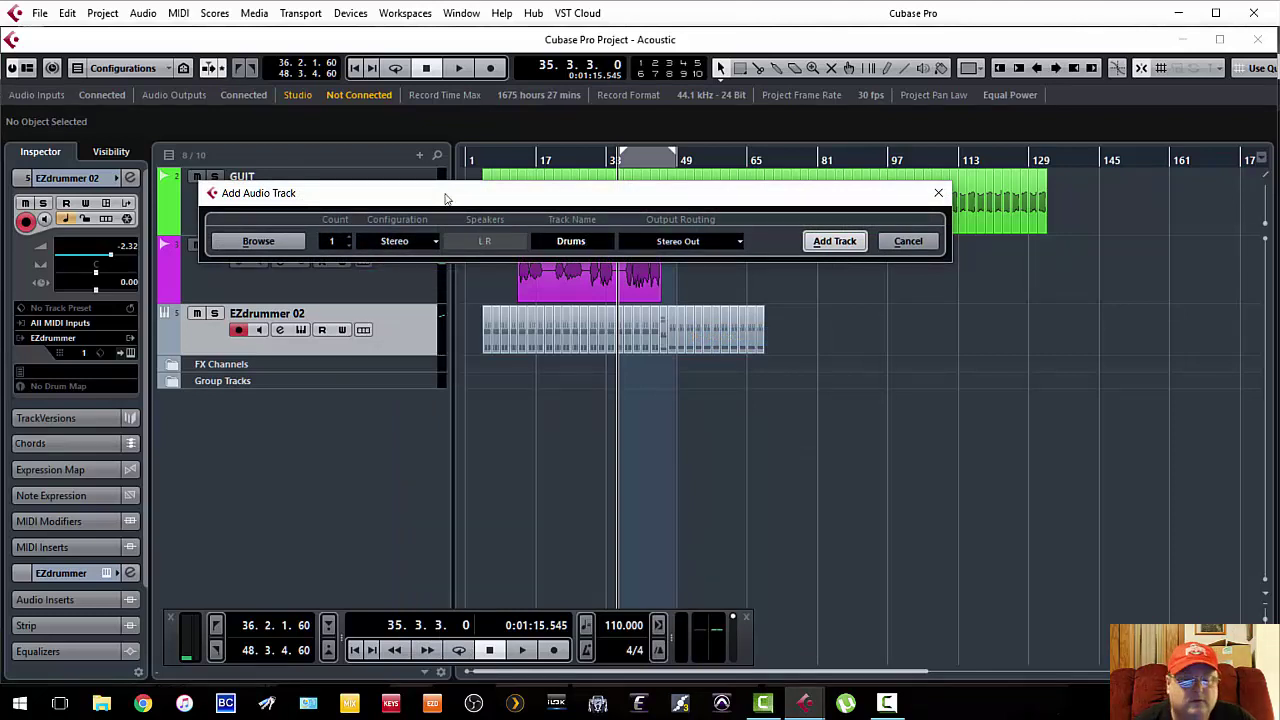
left_click(840, 244)
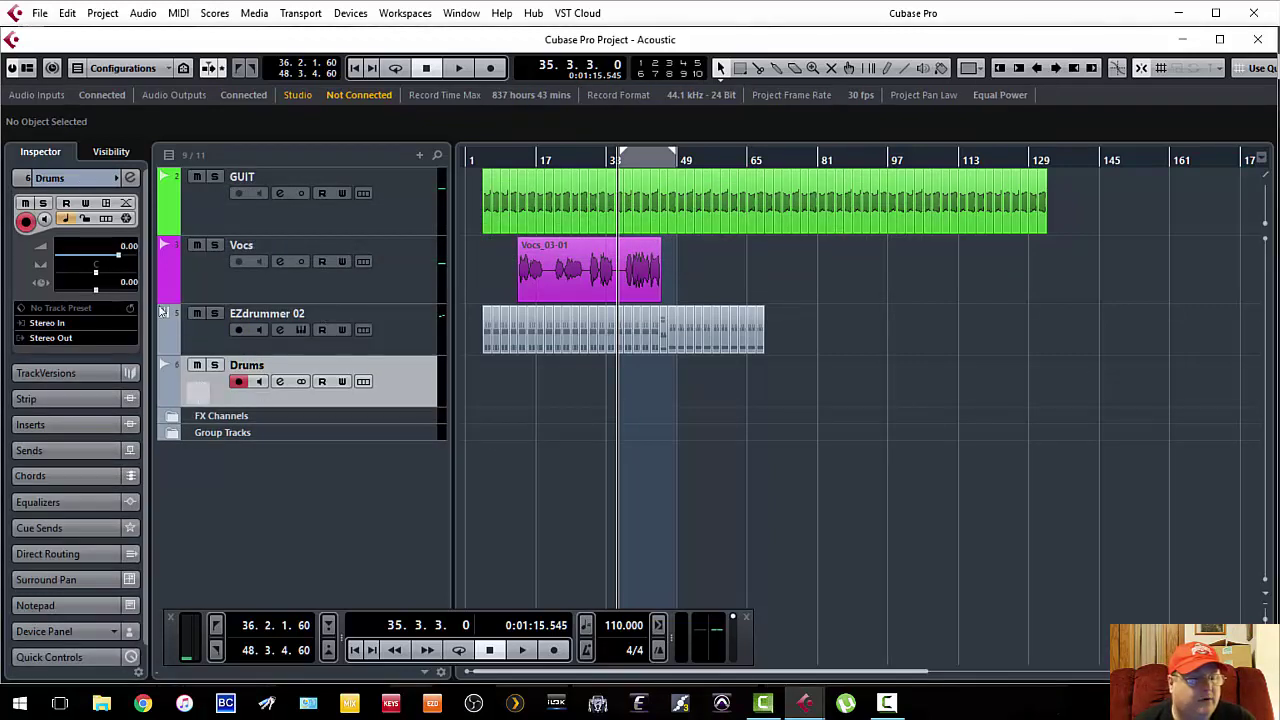
Remove the mono output bus Buss 1 in VST Connections, even though it is used in the project
left_click(42, 324)
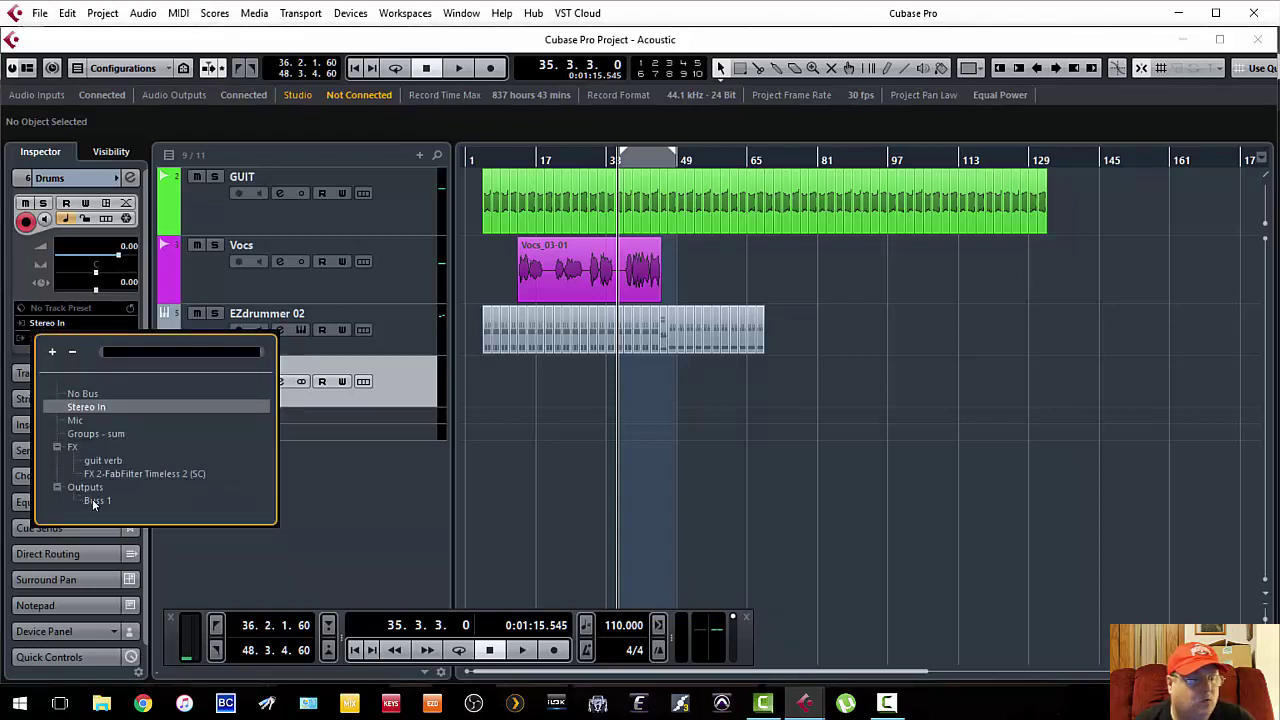
left_click(388, 377)
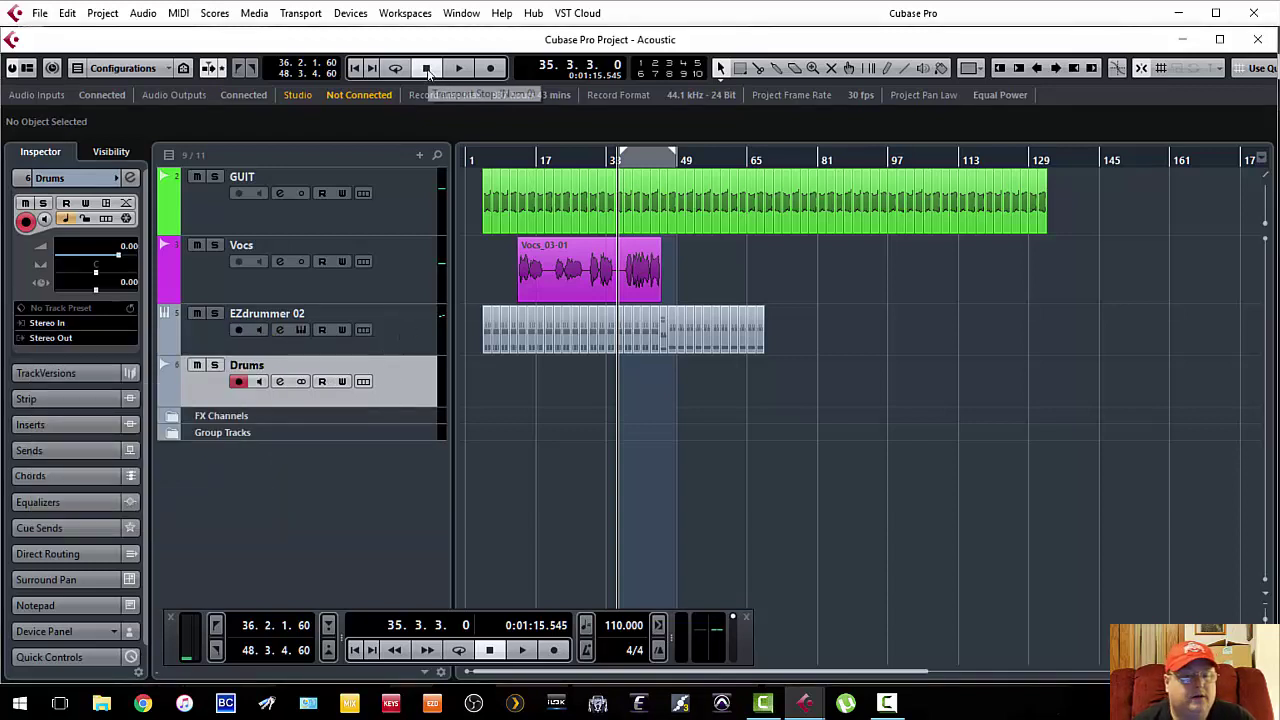
left_click(350, 13)
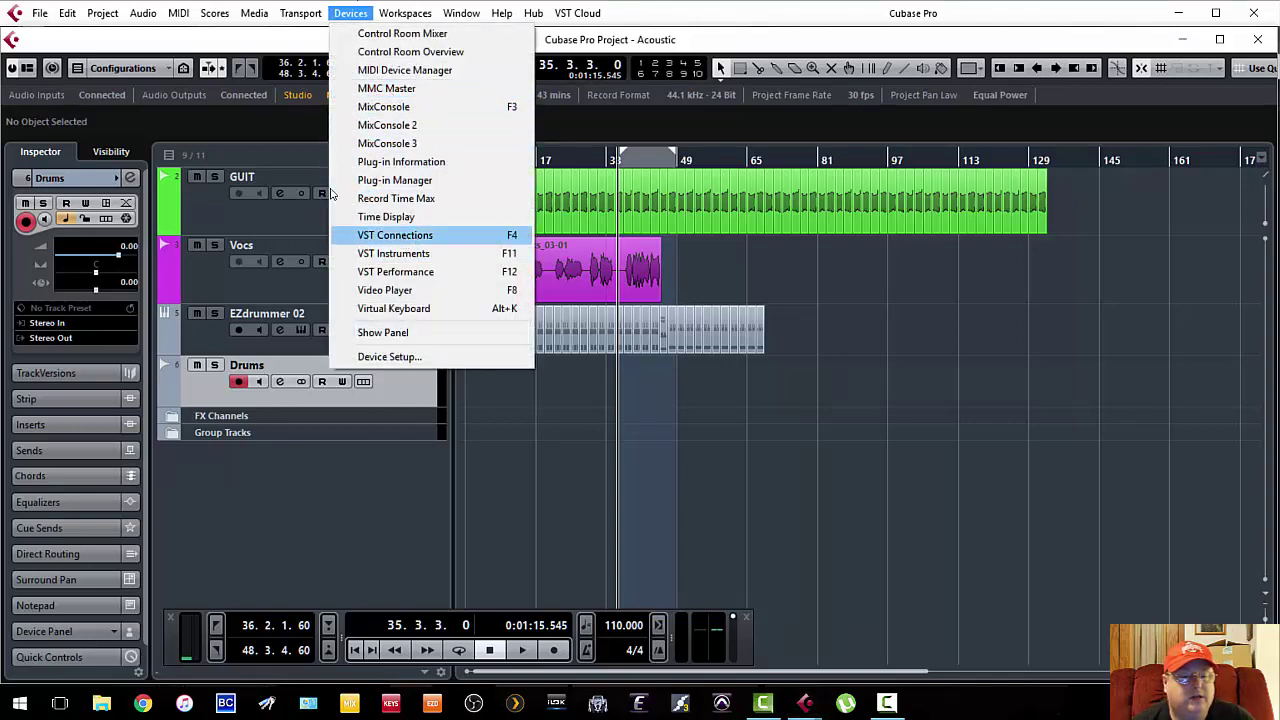
left_click(415, 238)
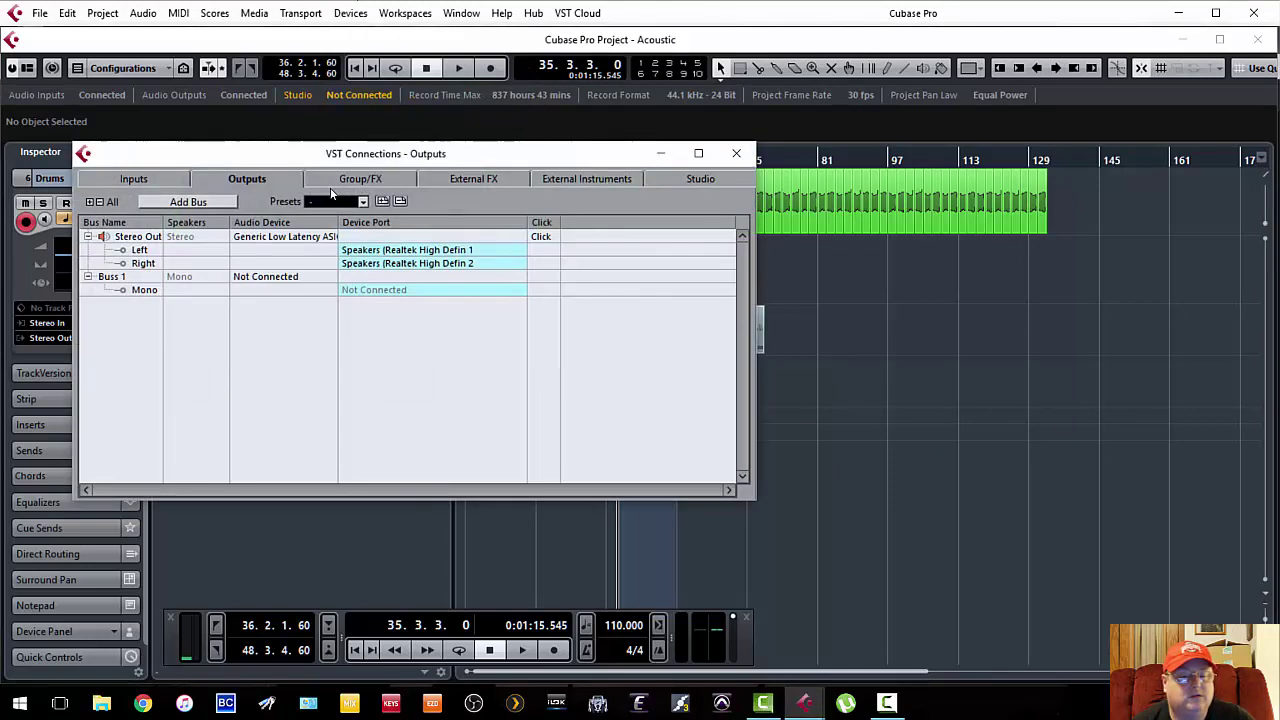
right_click(117, 278)
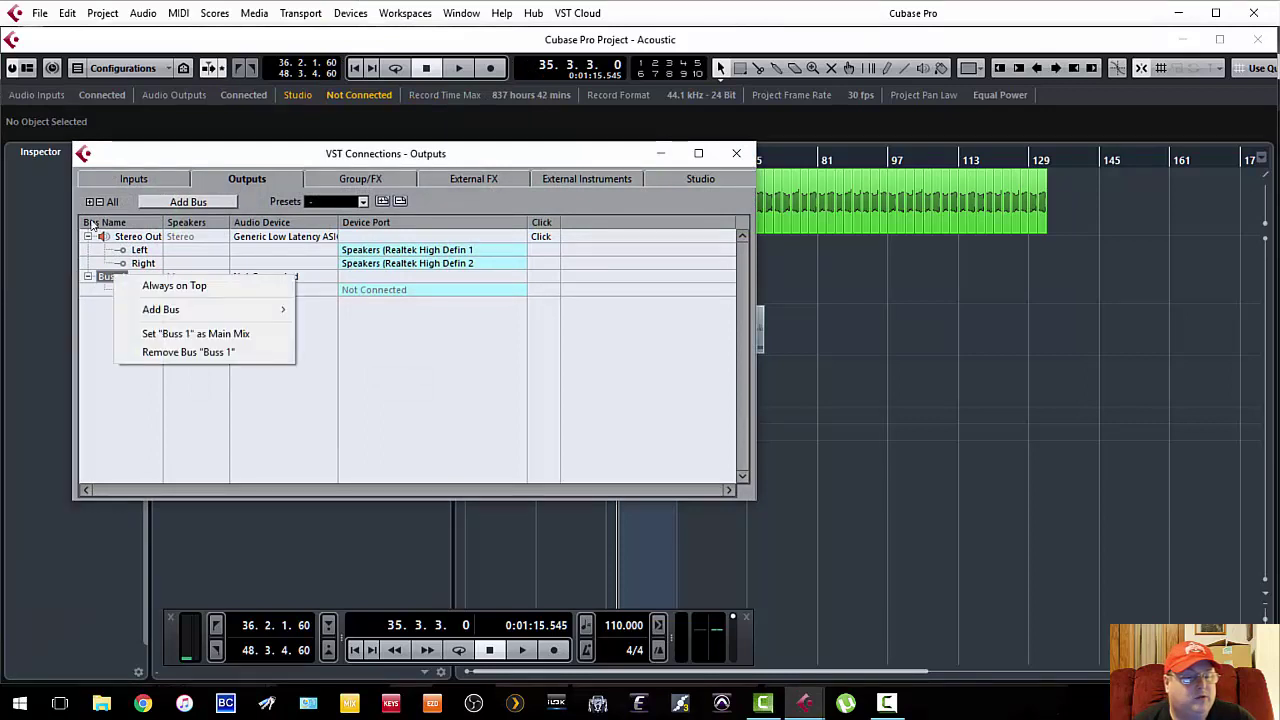
left_click(180, 352)
left_click(605, 377)
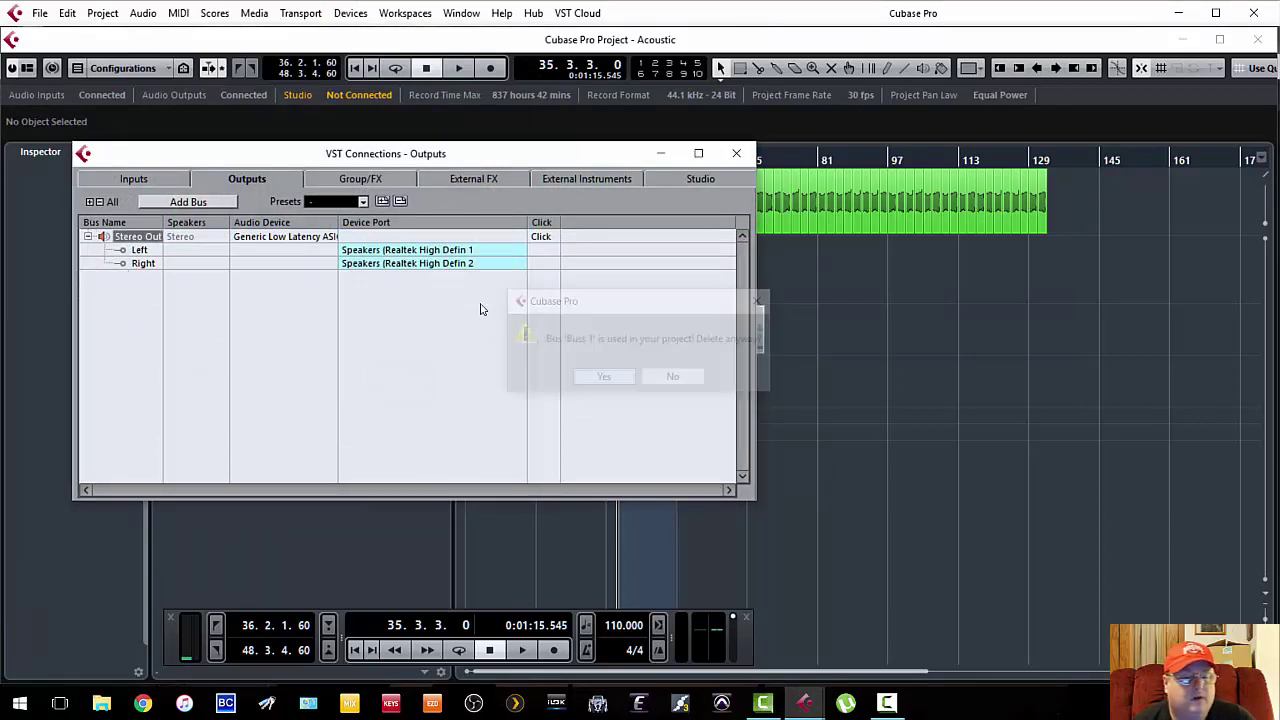
Add a stereo output bus named Buss 1, set its audio device to Not Connected, and close VST Connections
left_click(190, 202)
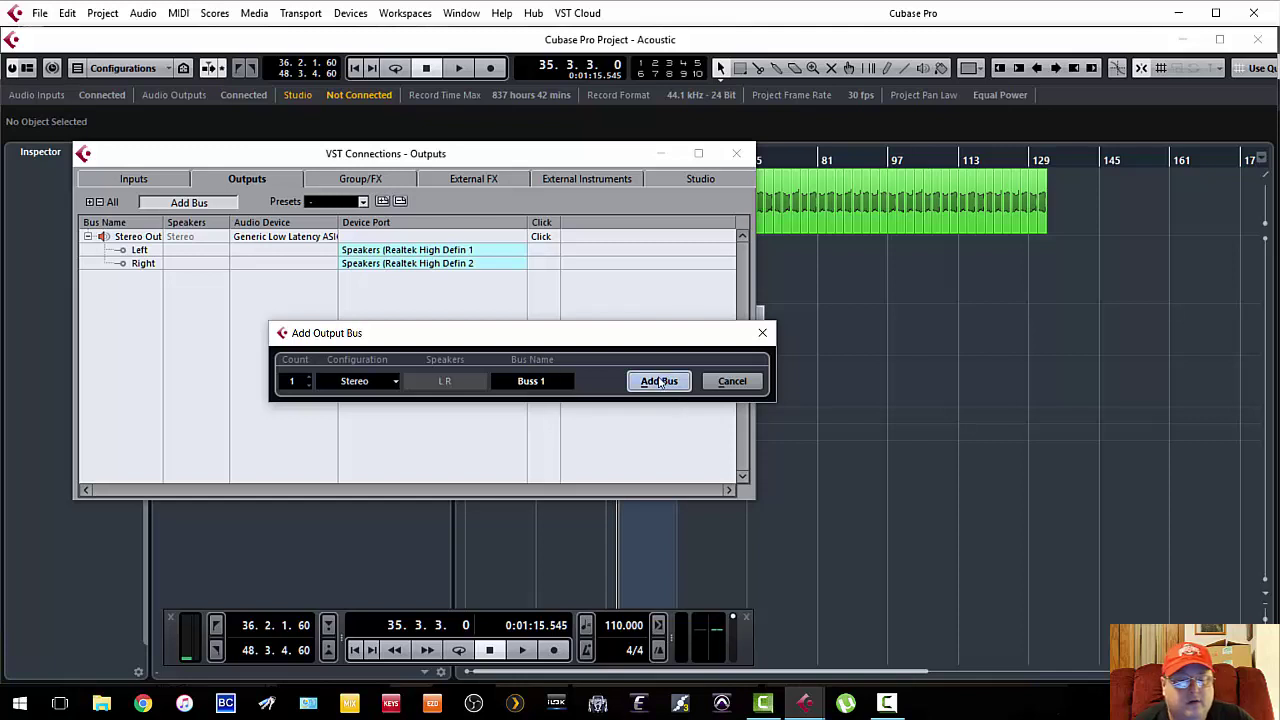
key("Return")
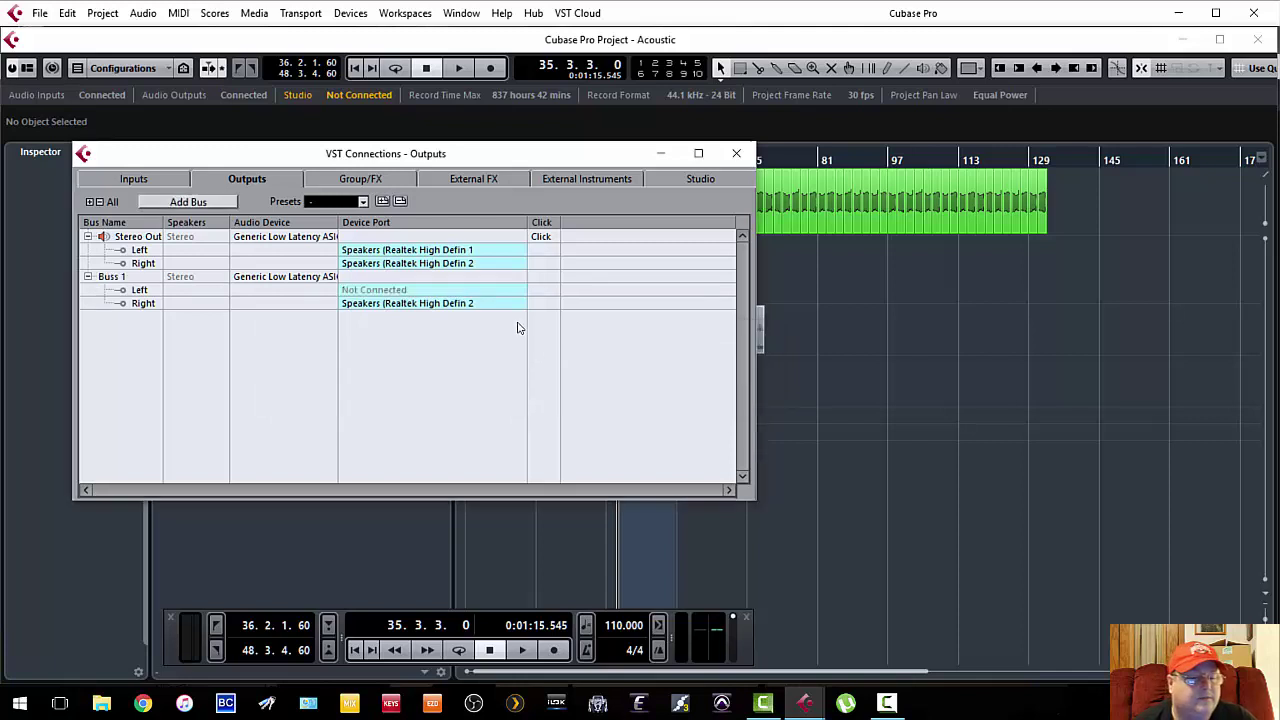
left_click(267, 281)
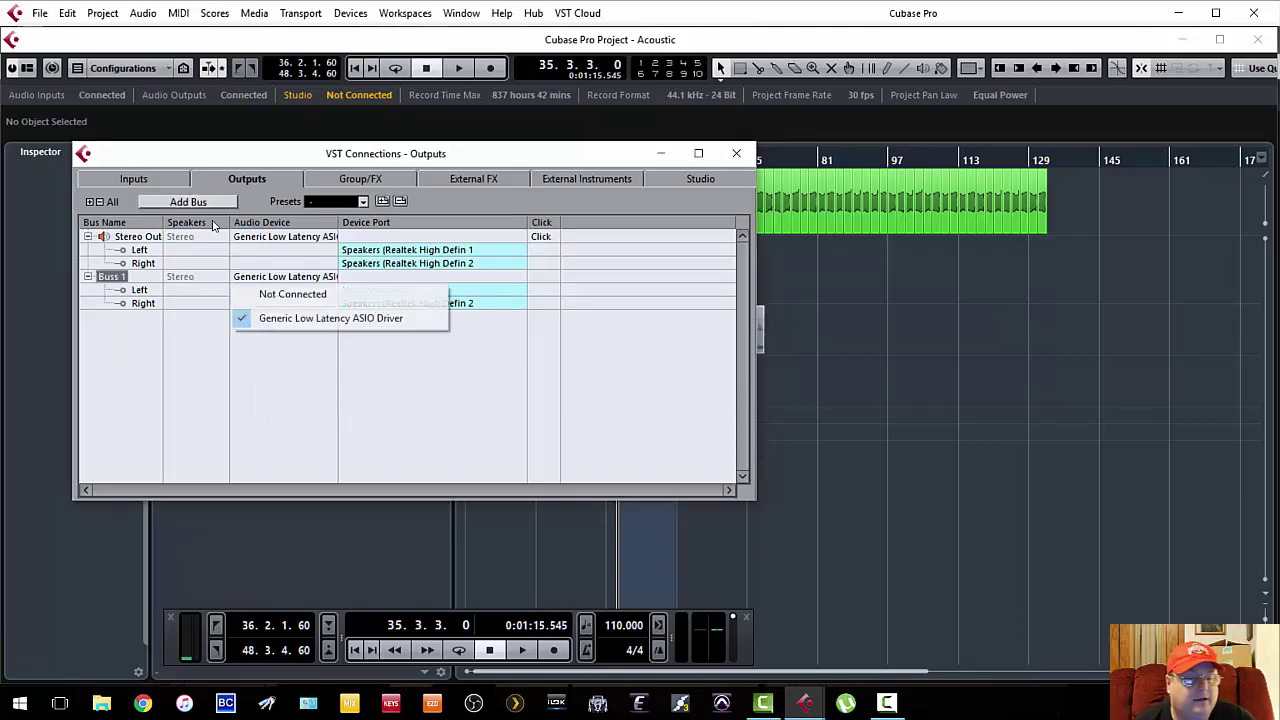
left_click(287, 295)
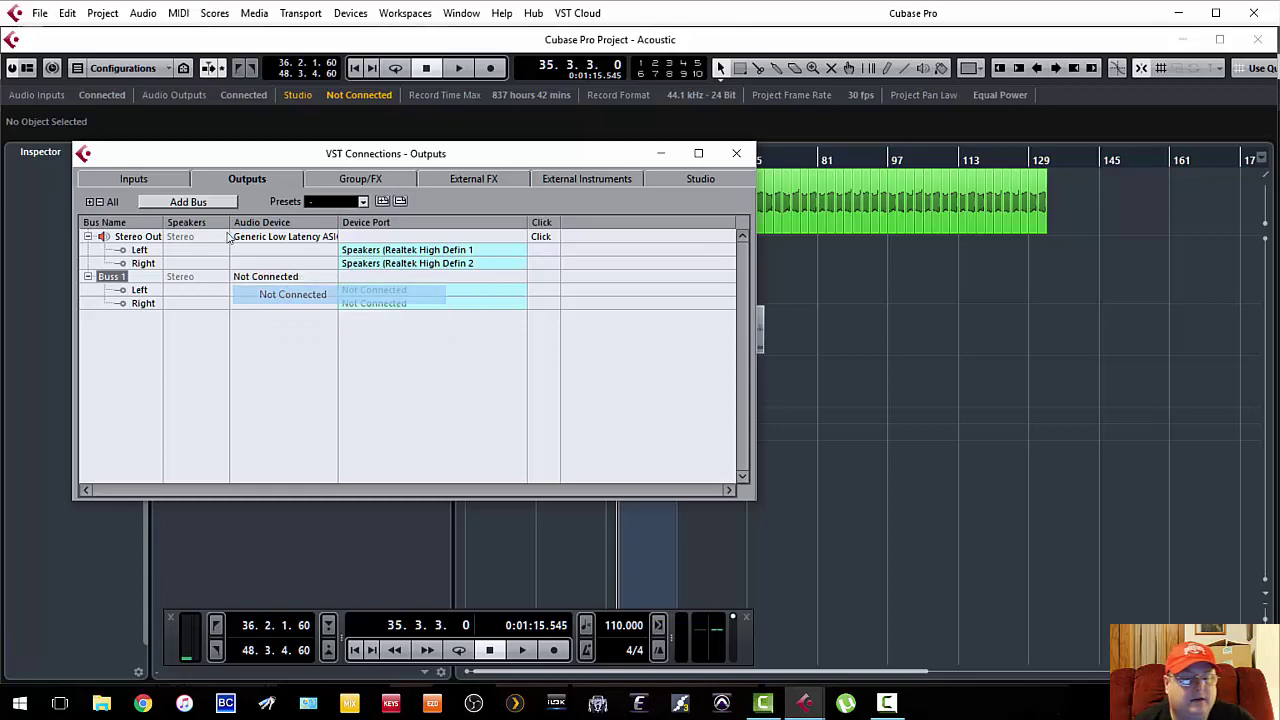
left_click(736, 153)
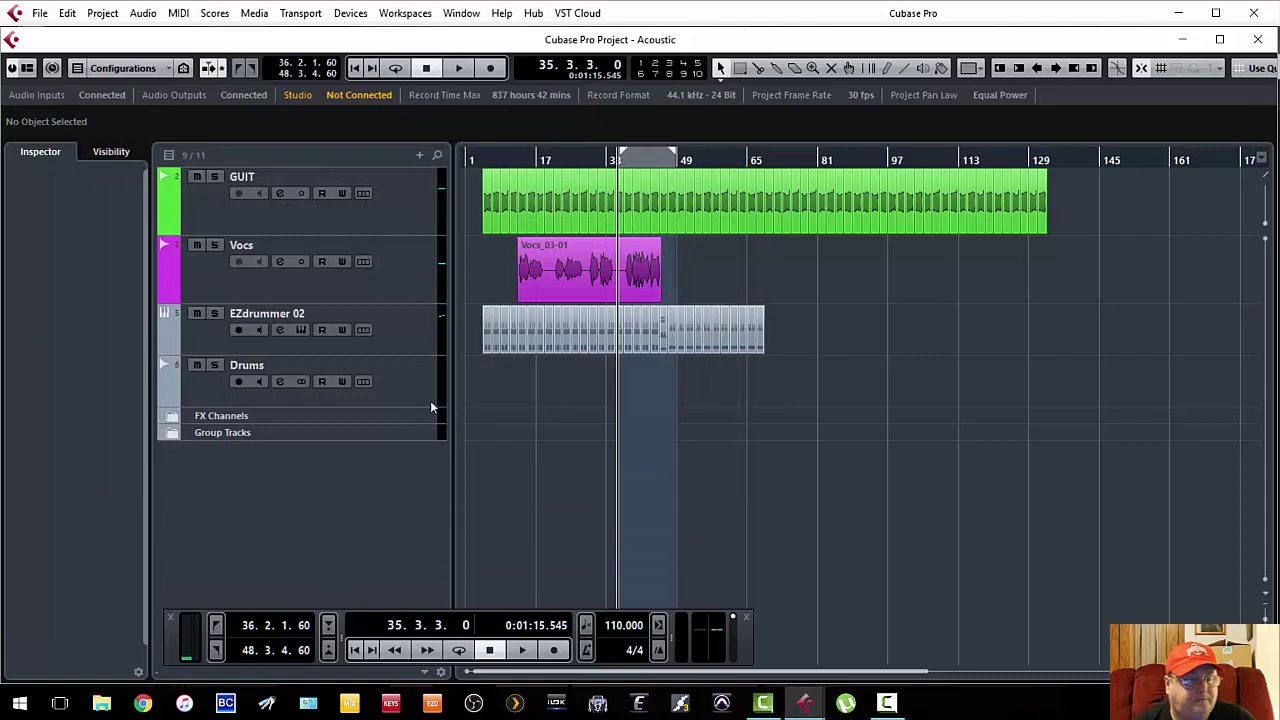
Assign Buss 1 as the first send destination of EZdrummer 02, activate the send, and close the channel settings
left_click(396, 388)
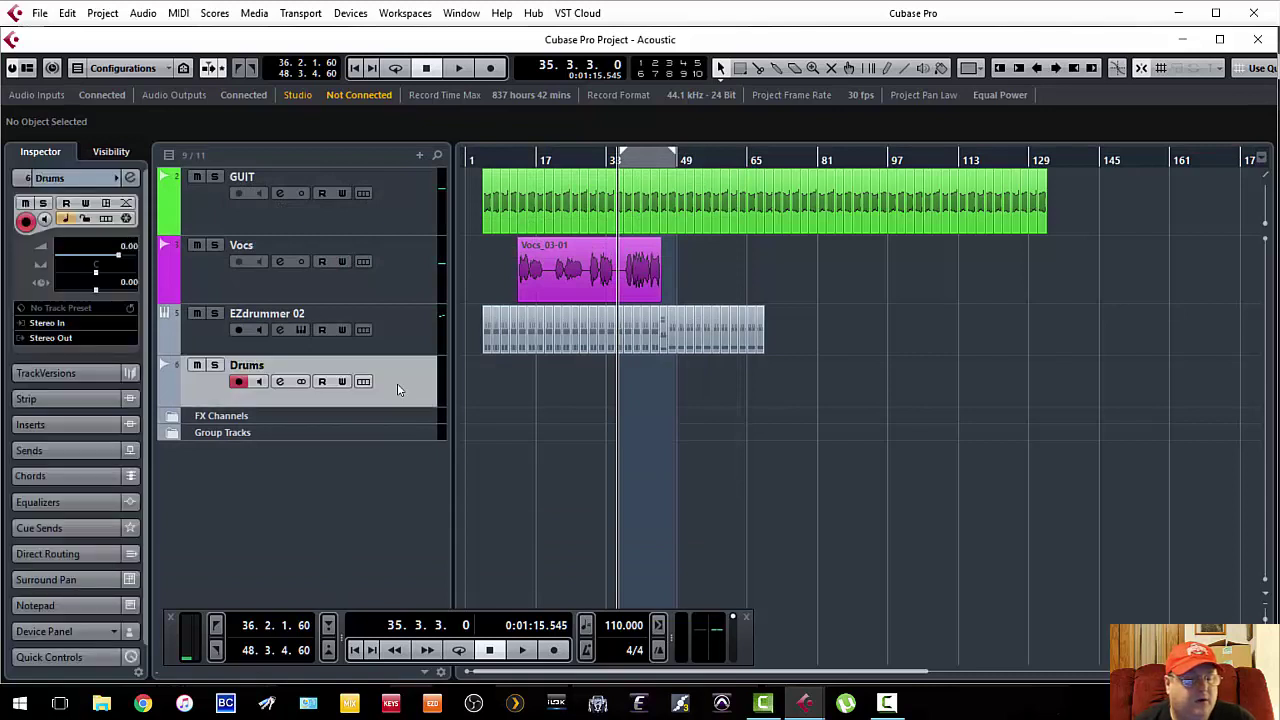
left_click(406, 340)
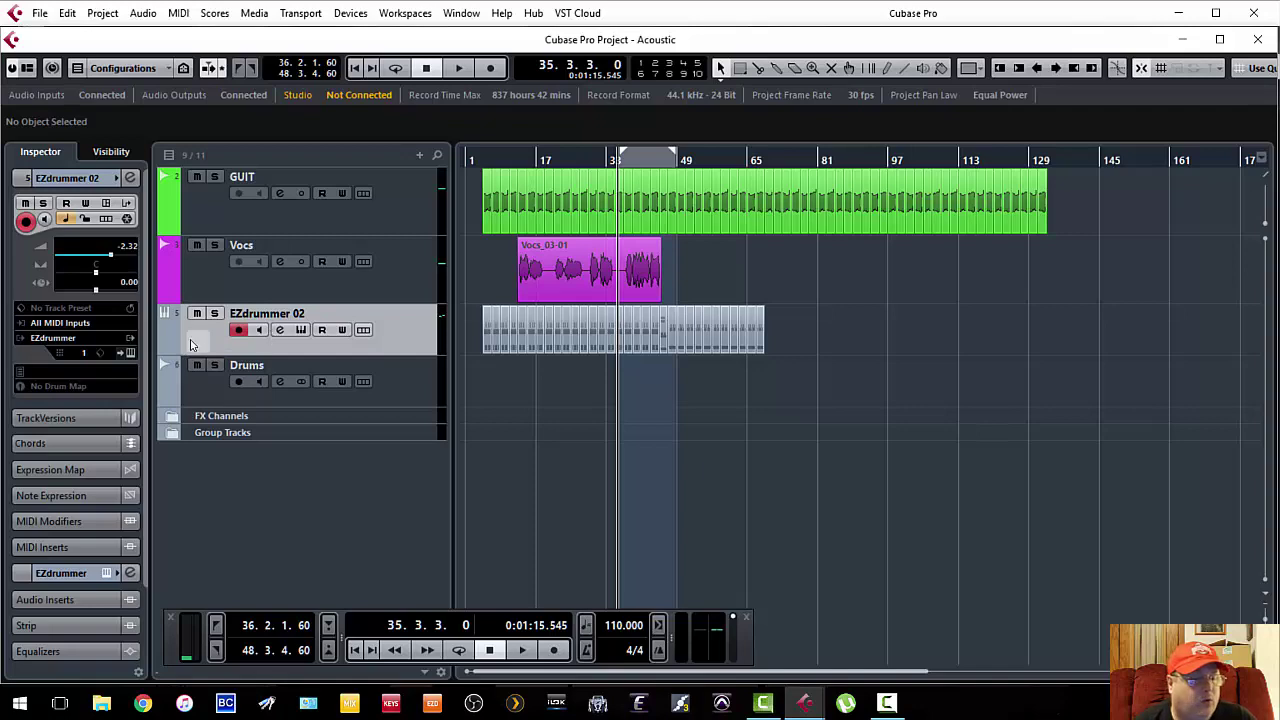
left_click(279, 330)
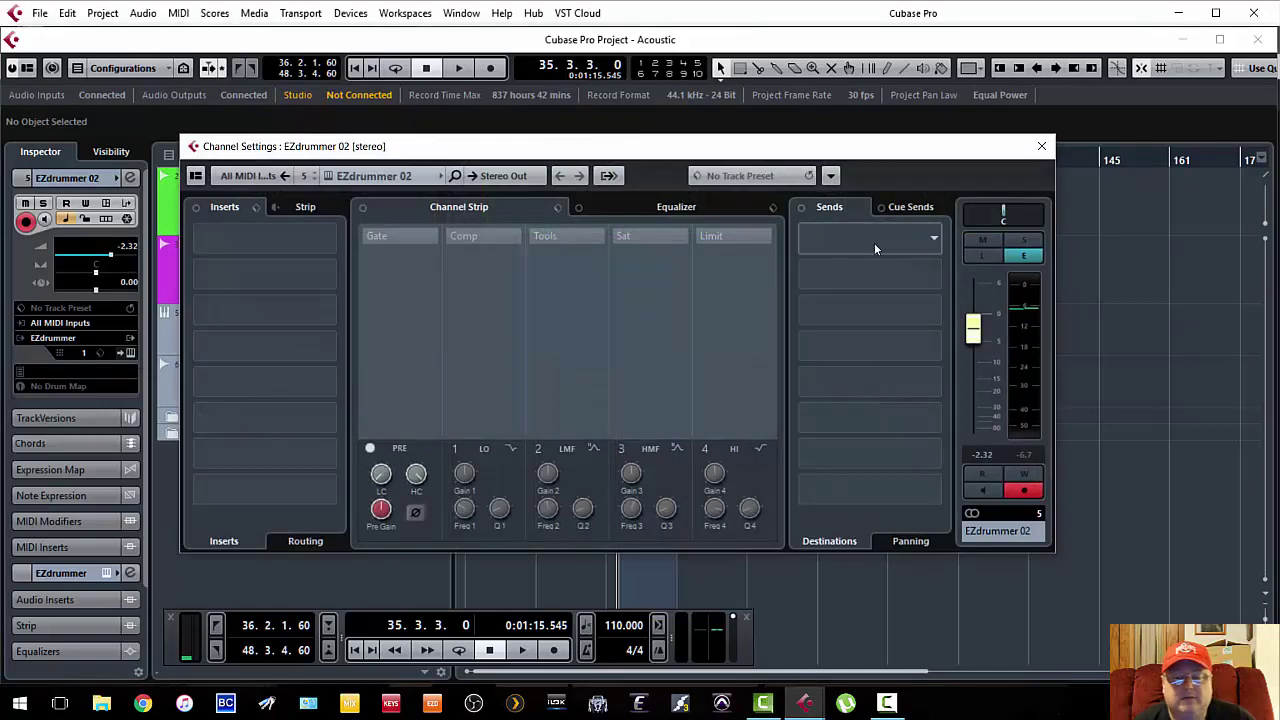
left_click(937, 236)
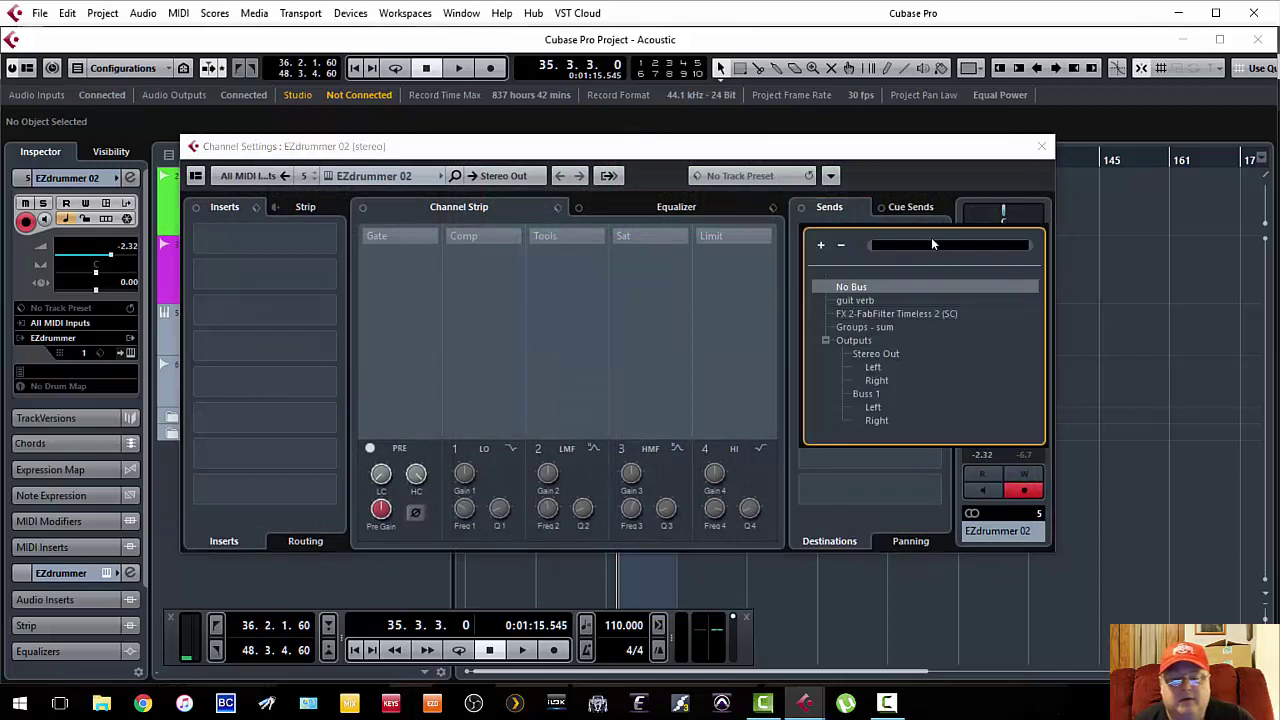
left_click(873, 408)
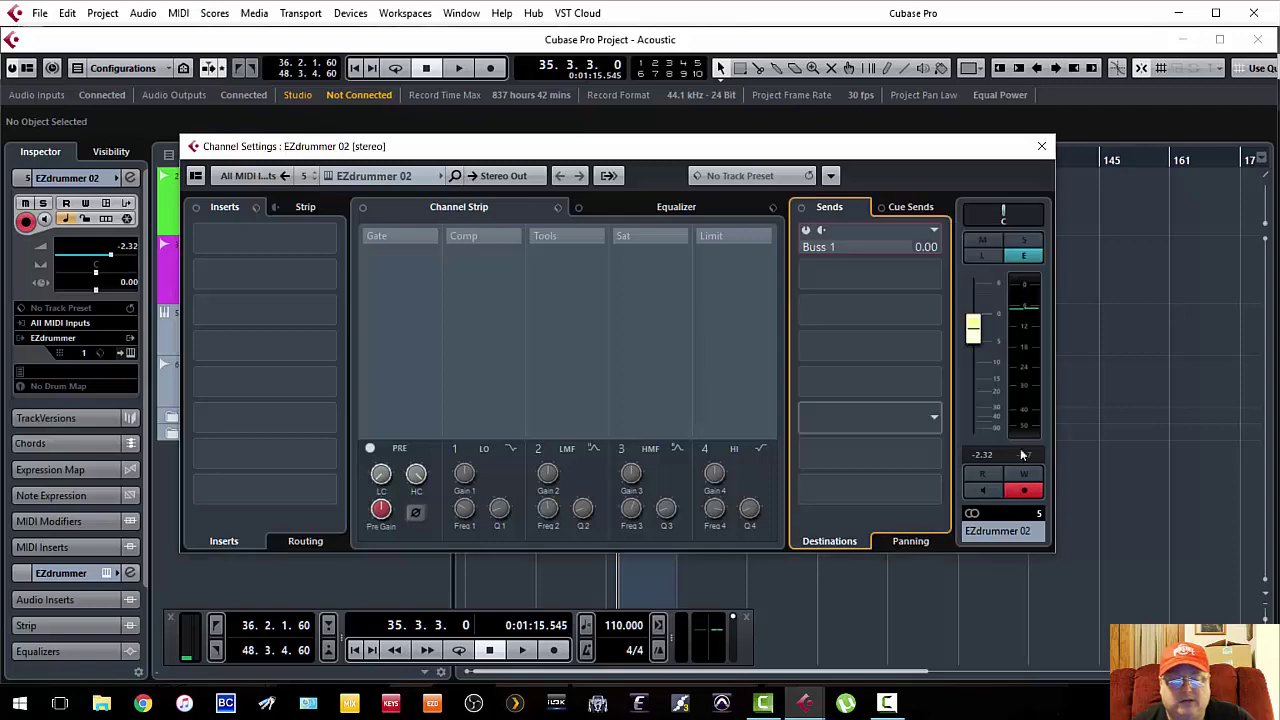
left_click(806, 231)
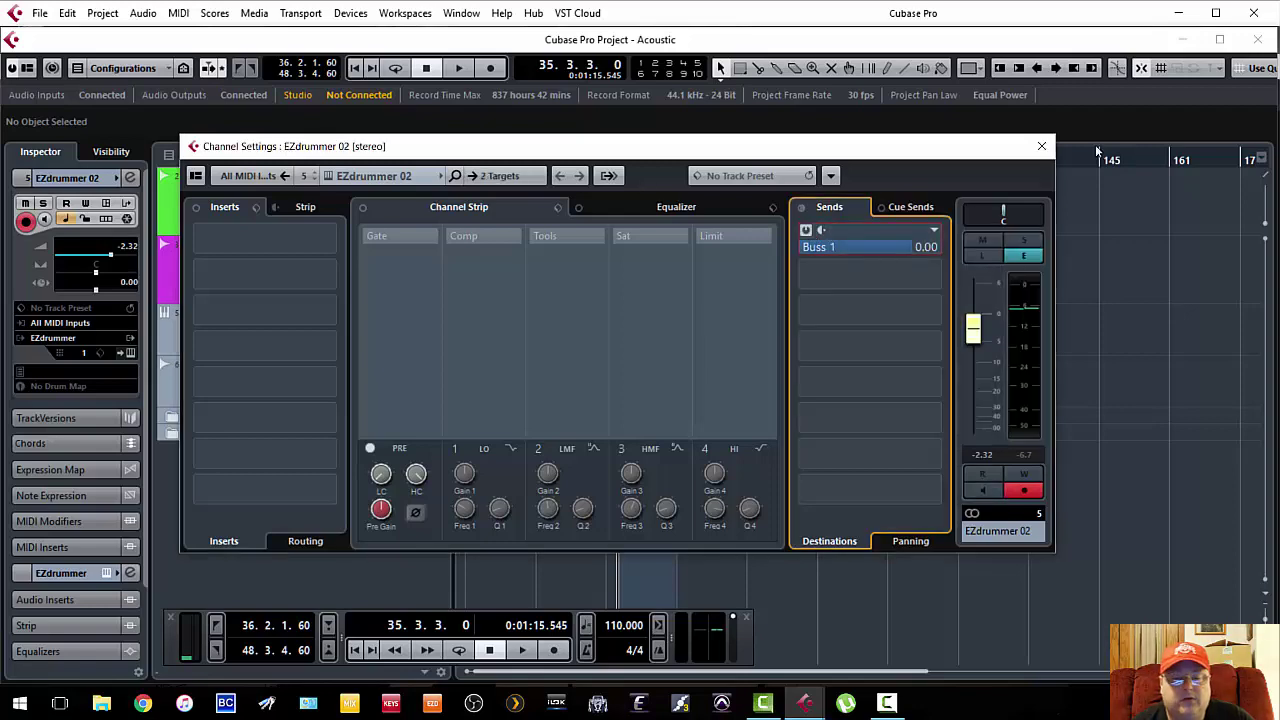
left_click(1041, 146)
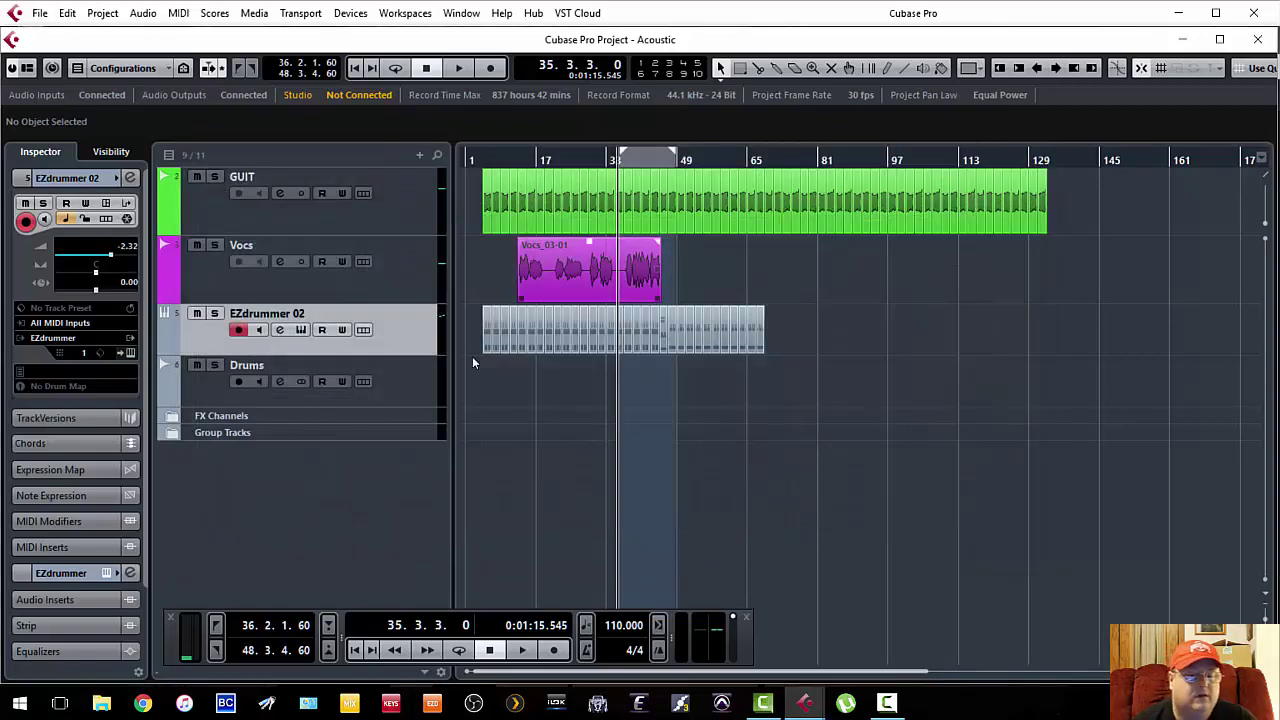
Set the Drums track's input to Buss 1 and turn on its input monitoring
left_click(382, 386)
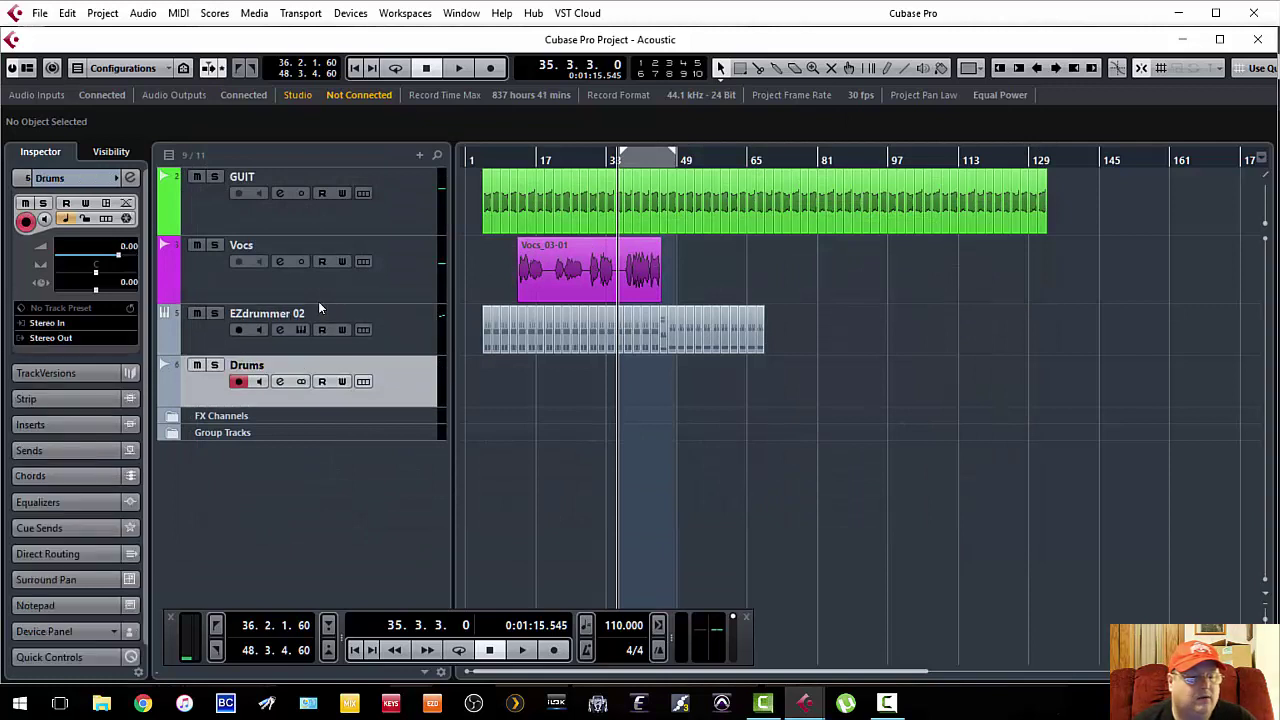
left_click(40, 325)
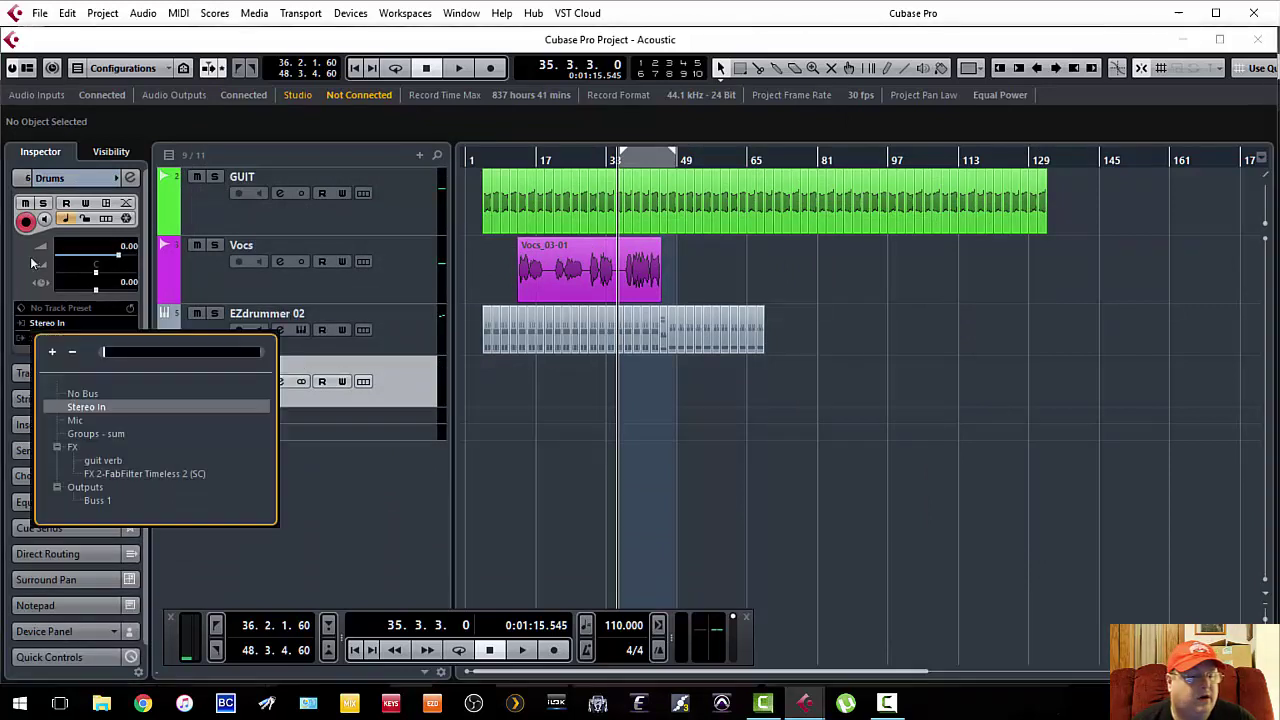
left_click(90, 500)
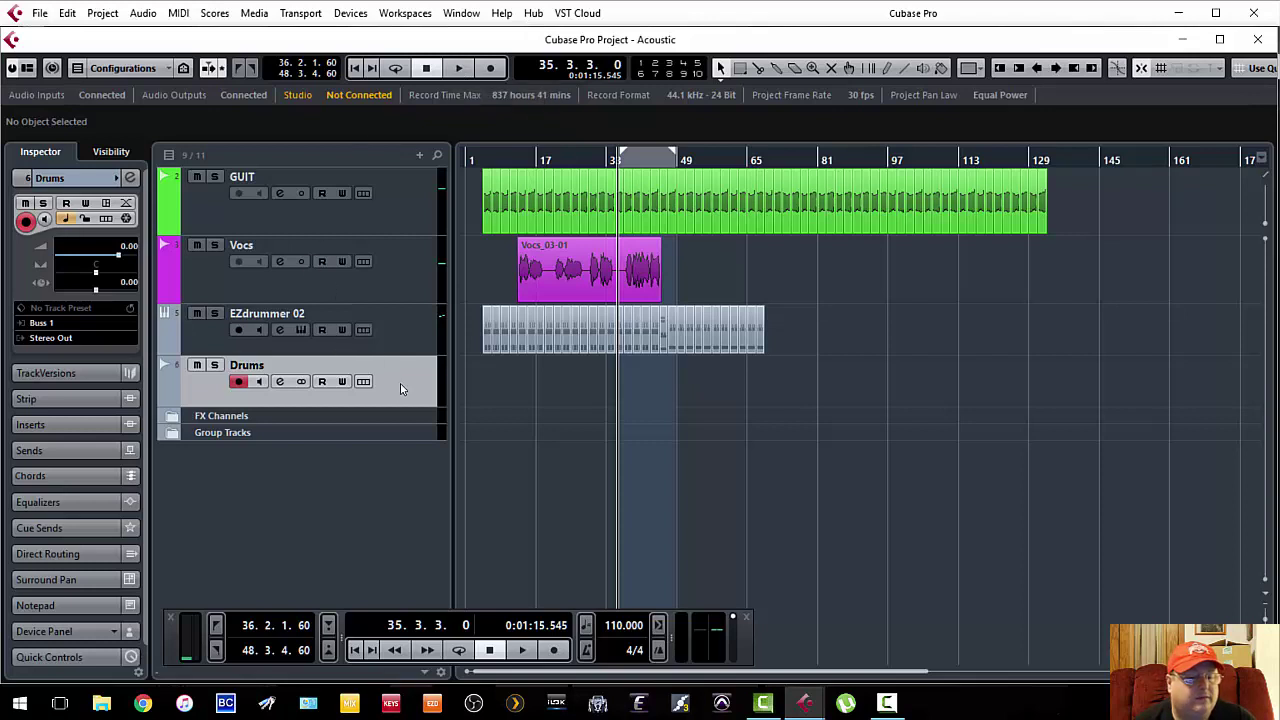
left_click(258, 381)
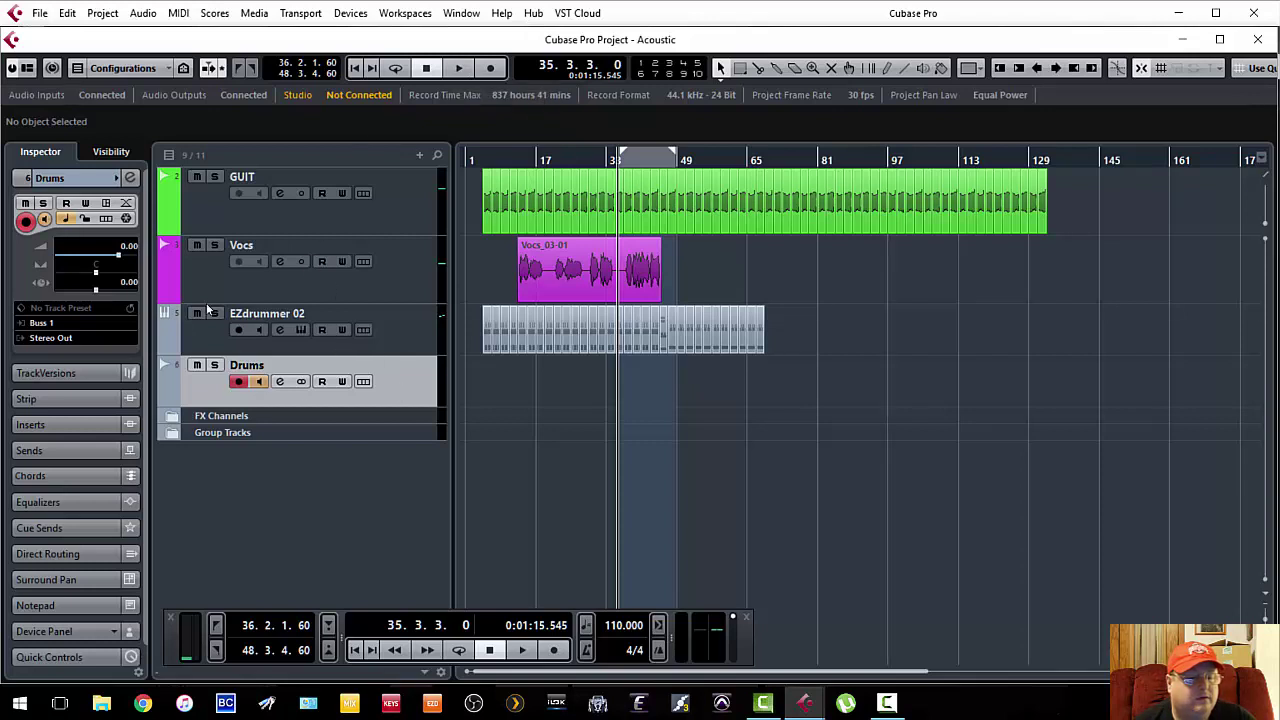
Play briefly to check the drum signal, and record it onto the Drums track from position 36.2.3.0 to about bar 46
left_click(457, 67)
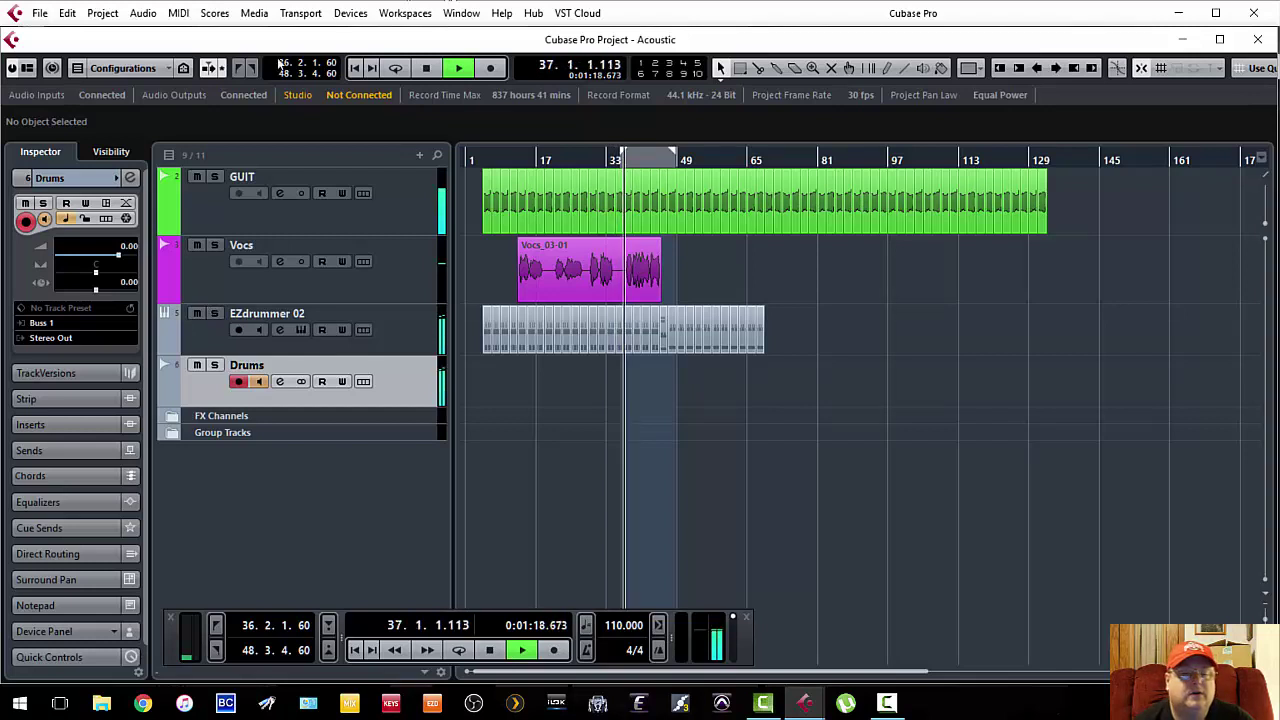
key("space")
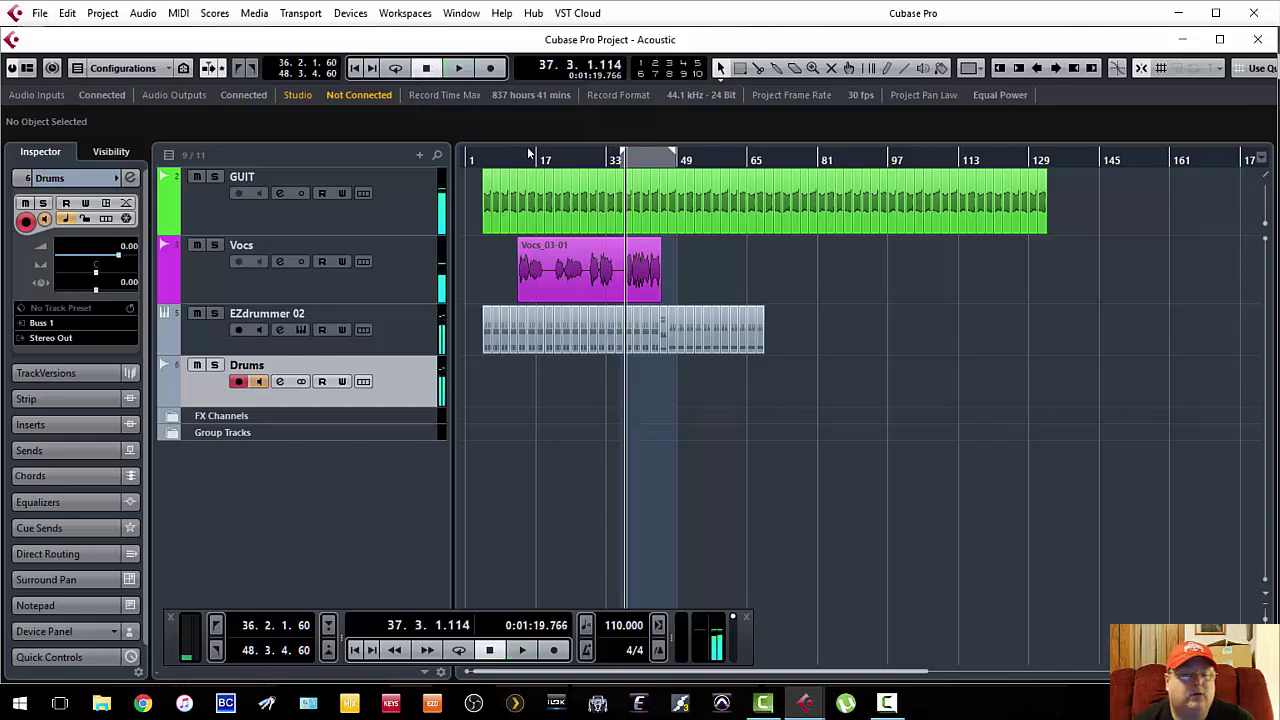
left_click(621, 160)
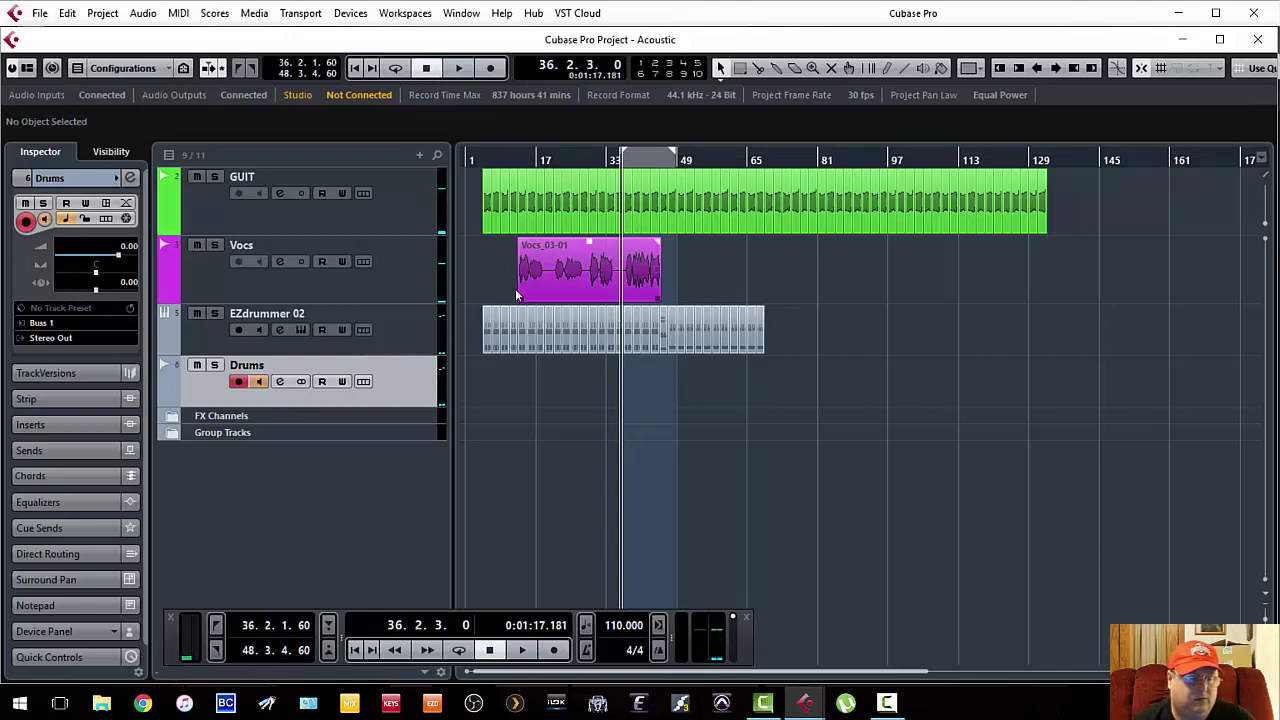
left_click(492, 67)
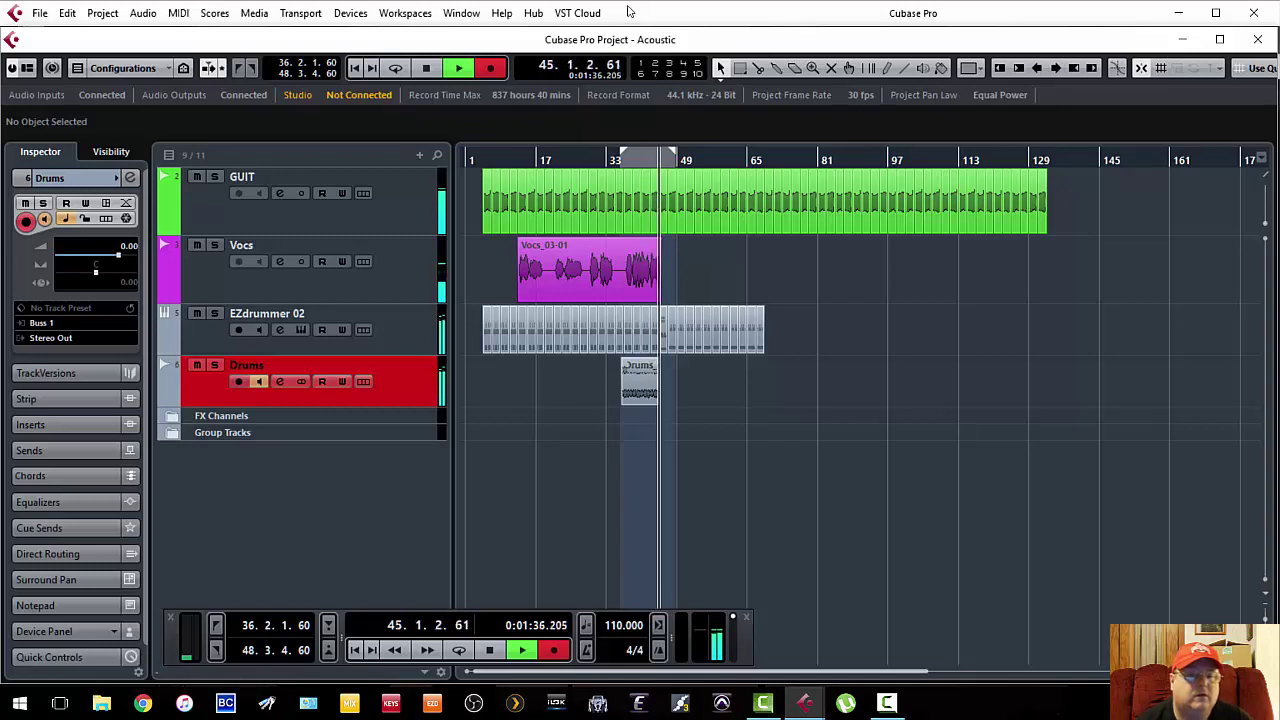
left_click(426, 70)
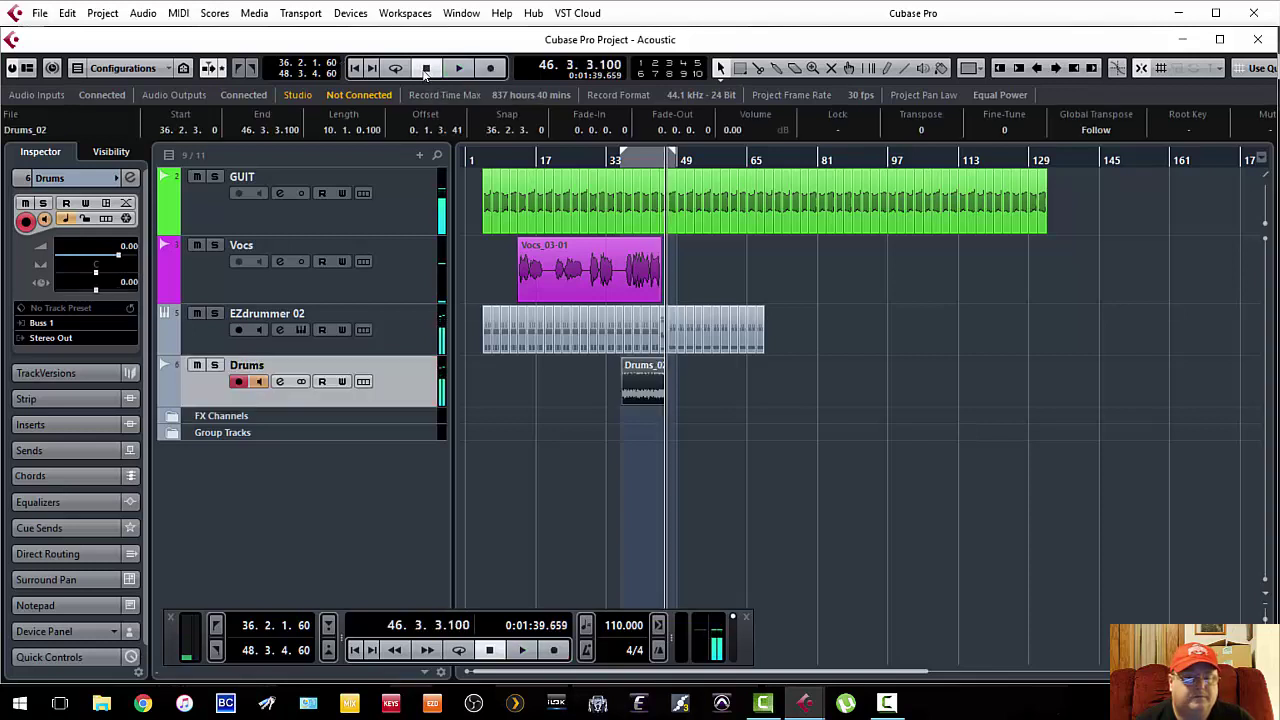
Mute EZdrummer 02, turn off monitoring on Drums, and play back the recorded drum audio from bar 36
left_click(199, 330)
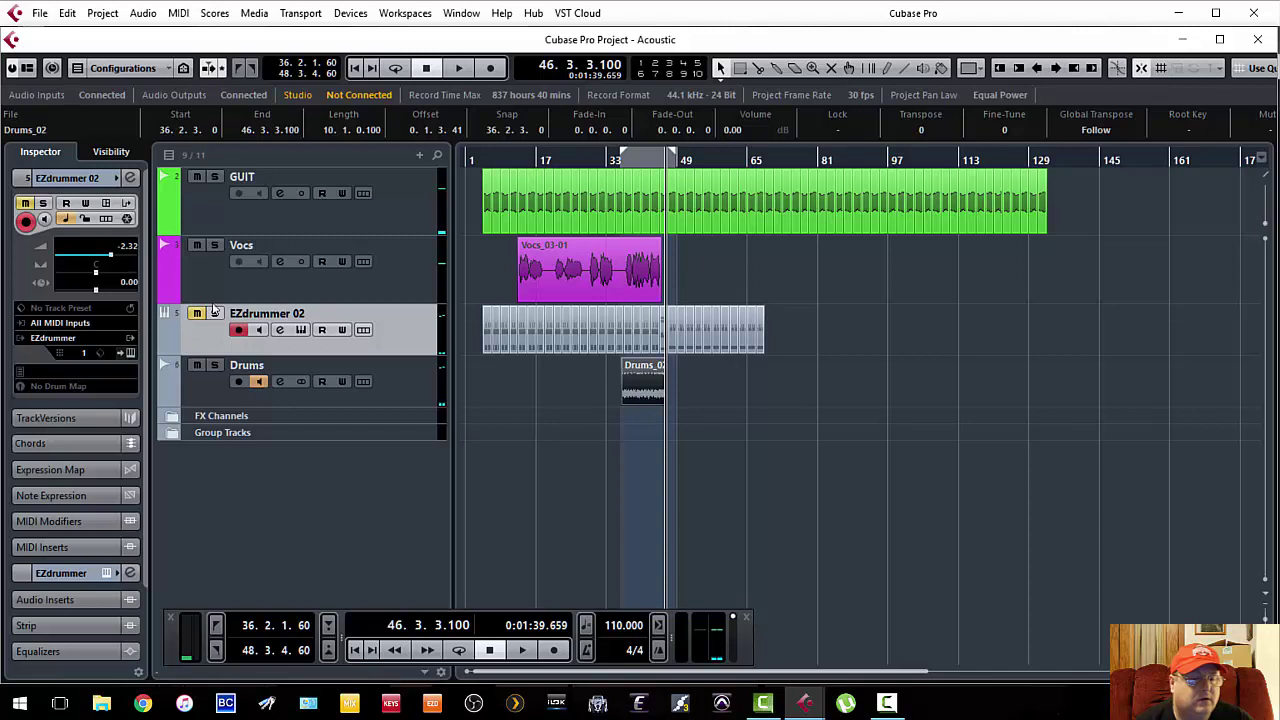
left_click(258, 381)
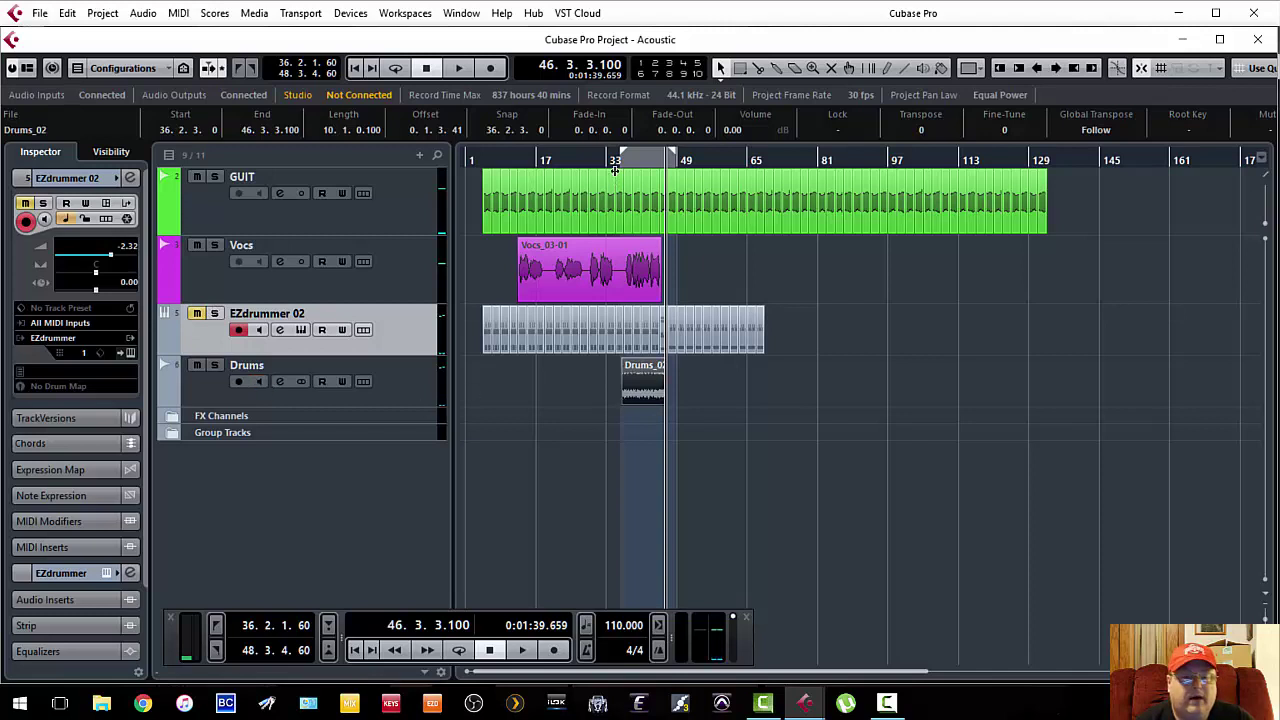
left_click(615, 161)
left_click(622, 161)
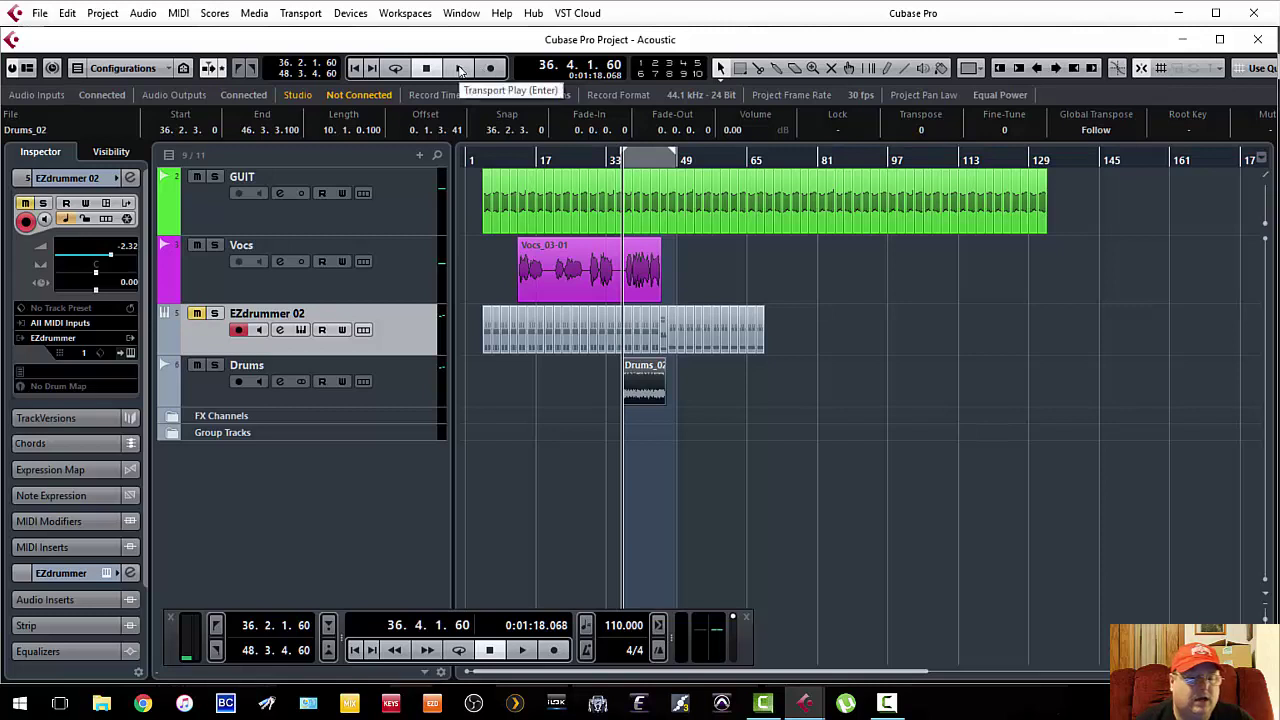
left_click(459, 68)
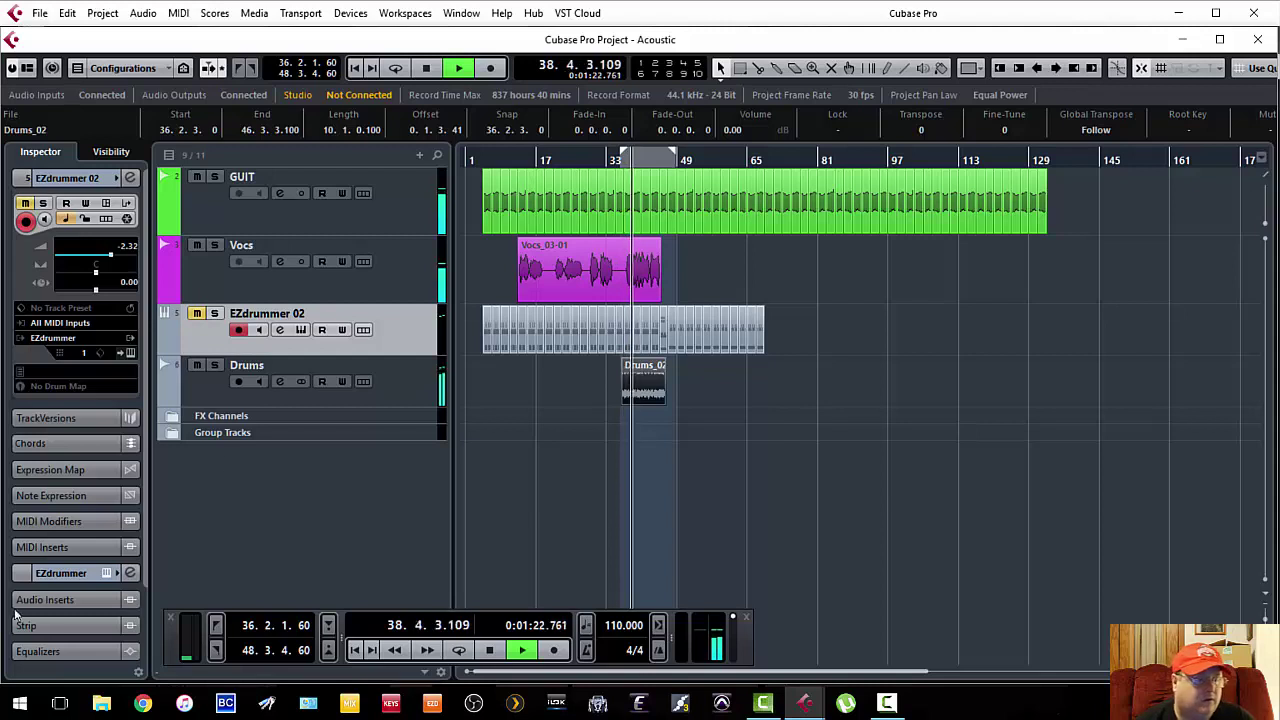
Raise the Drums track's fader to 1.25 during playback, stop the transport, and collapse the track's fader section
left_click(80, 619)
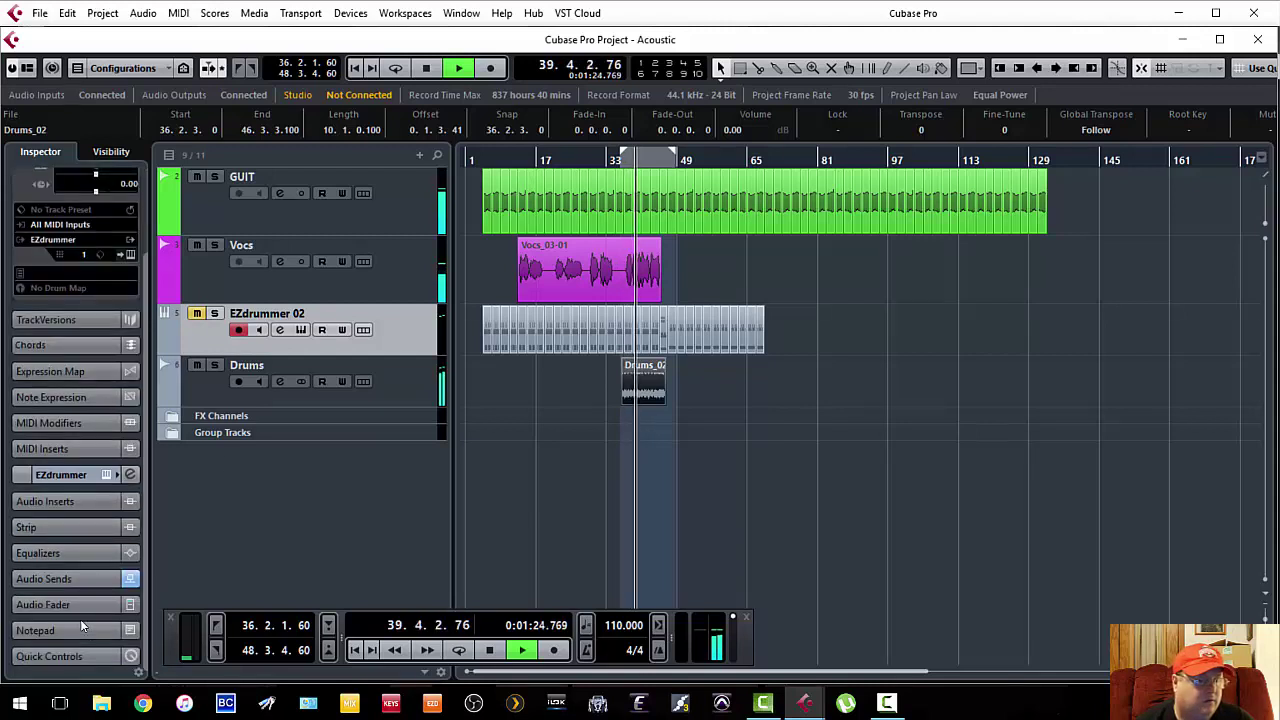
scroll(56, 483, "down", 3)
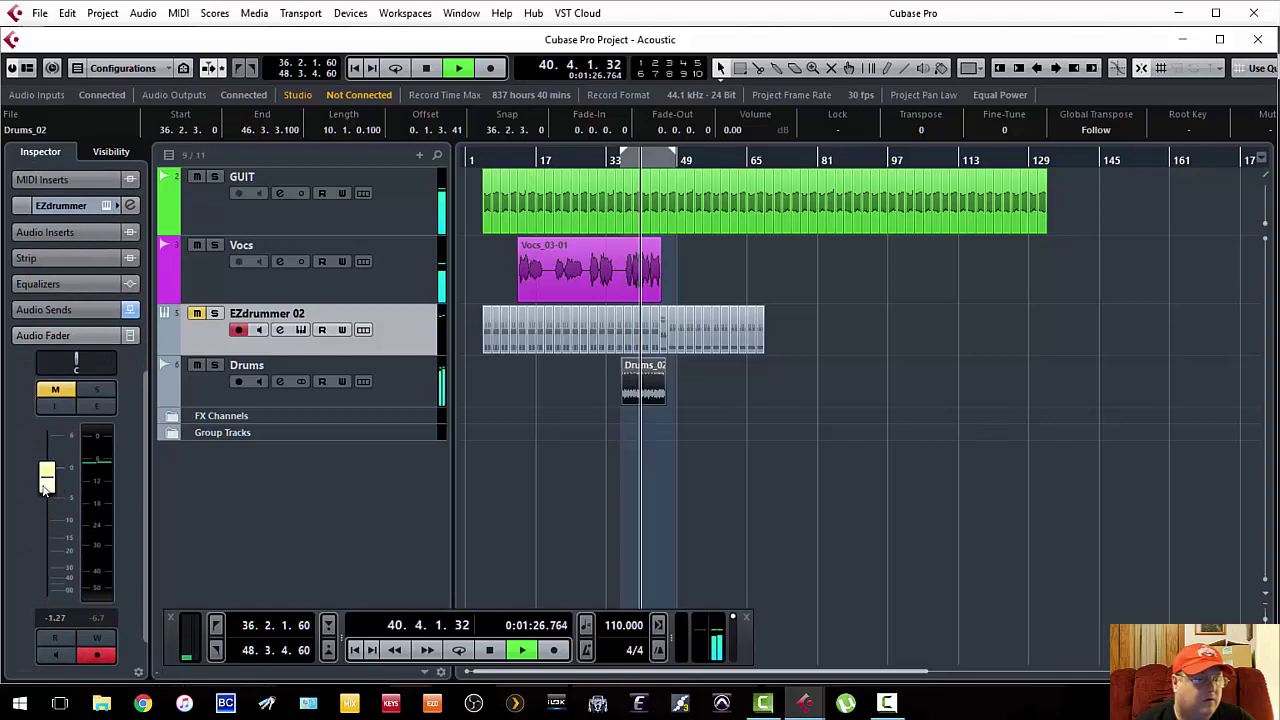
left_click(394, 392)
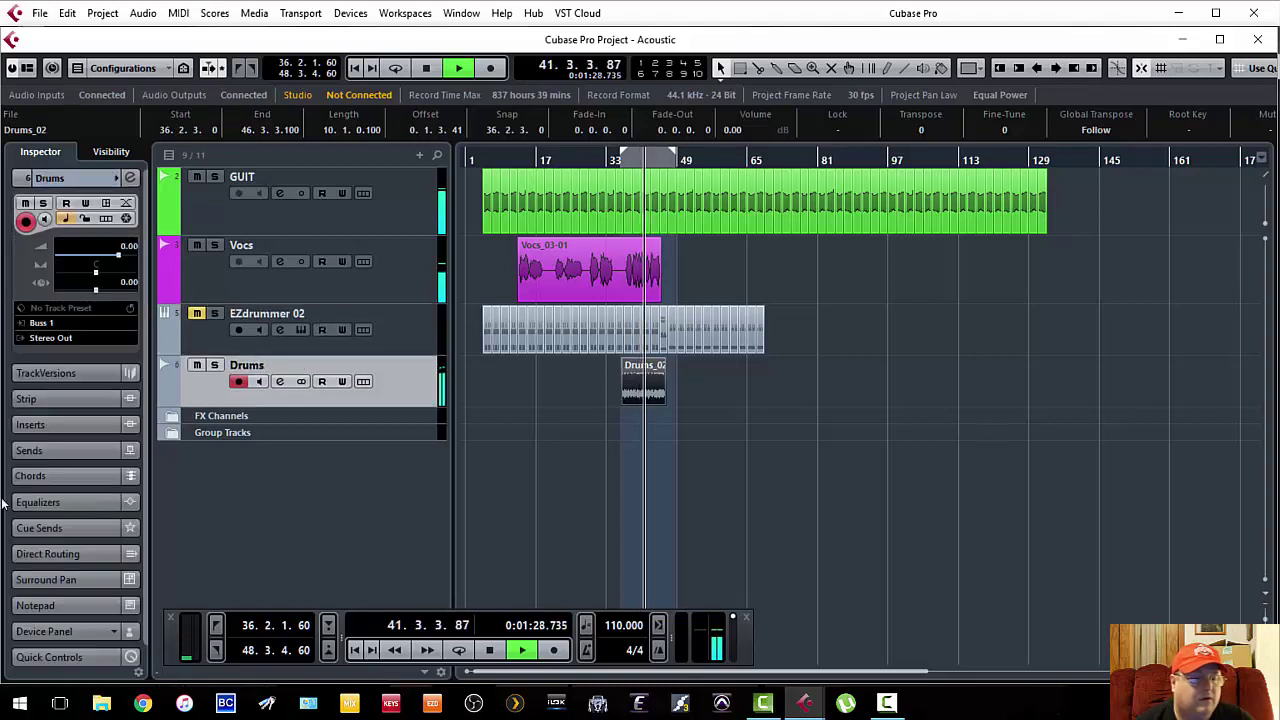
scroll(60, 636, "down", 1)
left_click(60, 634)
scroll(48, 510, "down", 1)
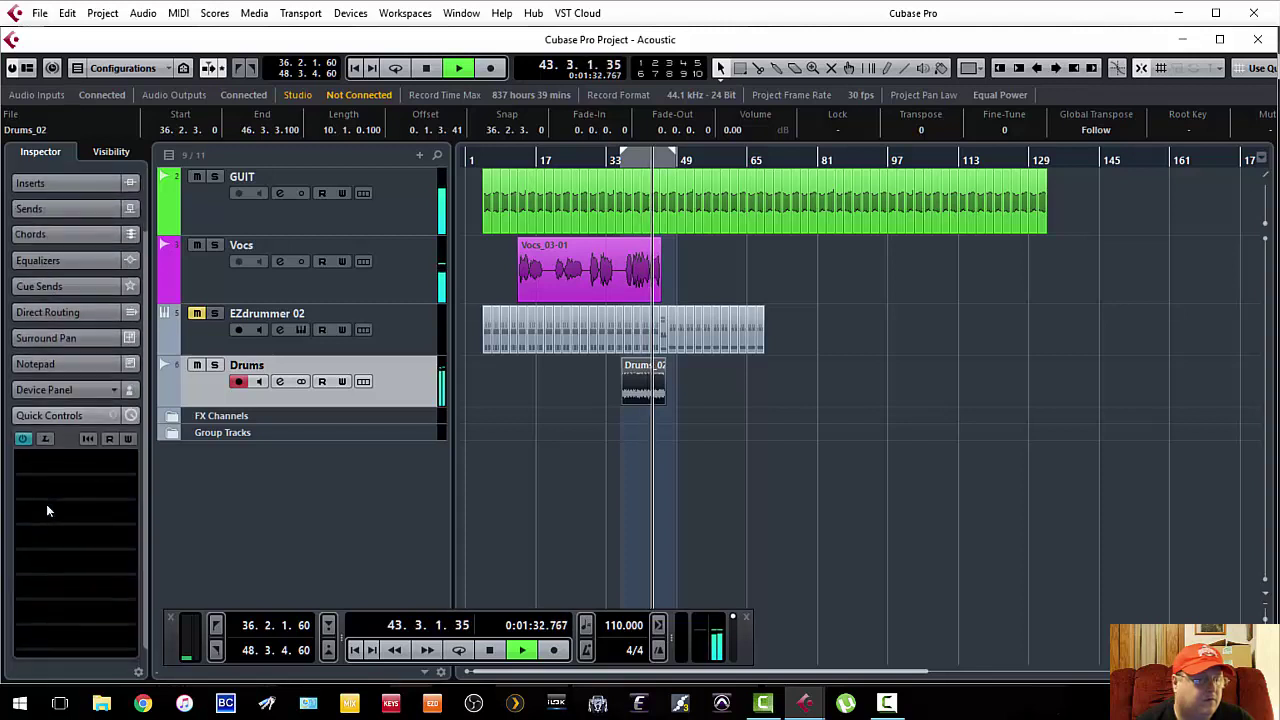
left_click(60, 415)
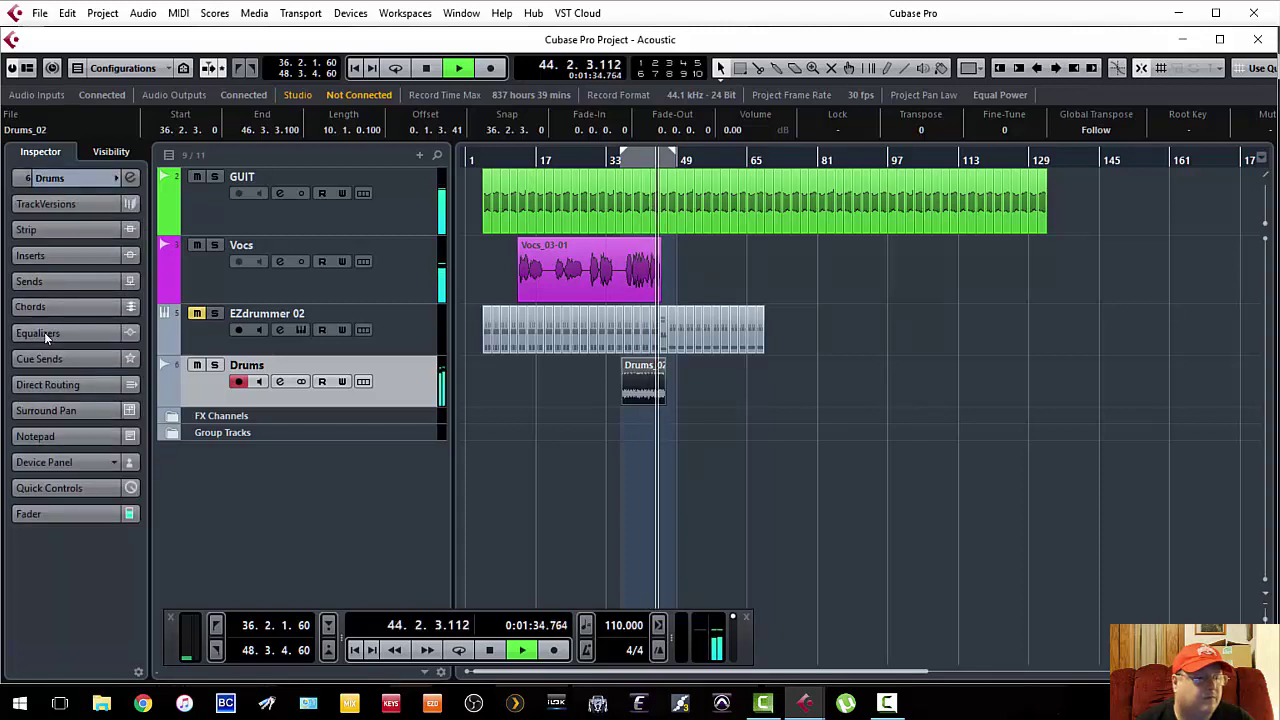
left_click(75, 513)
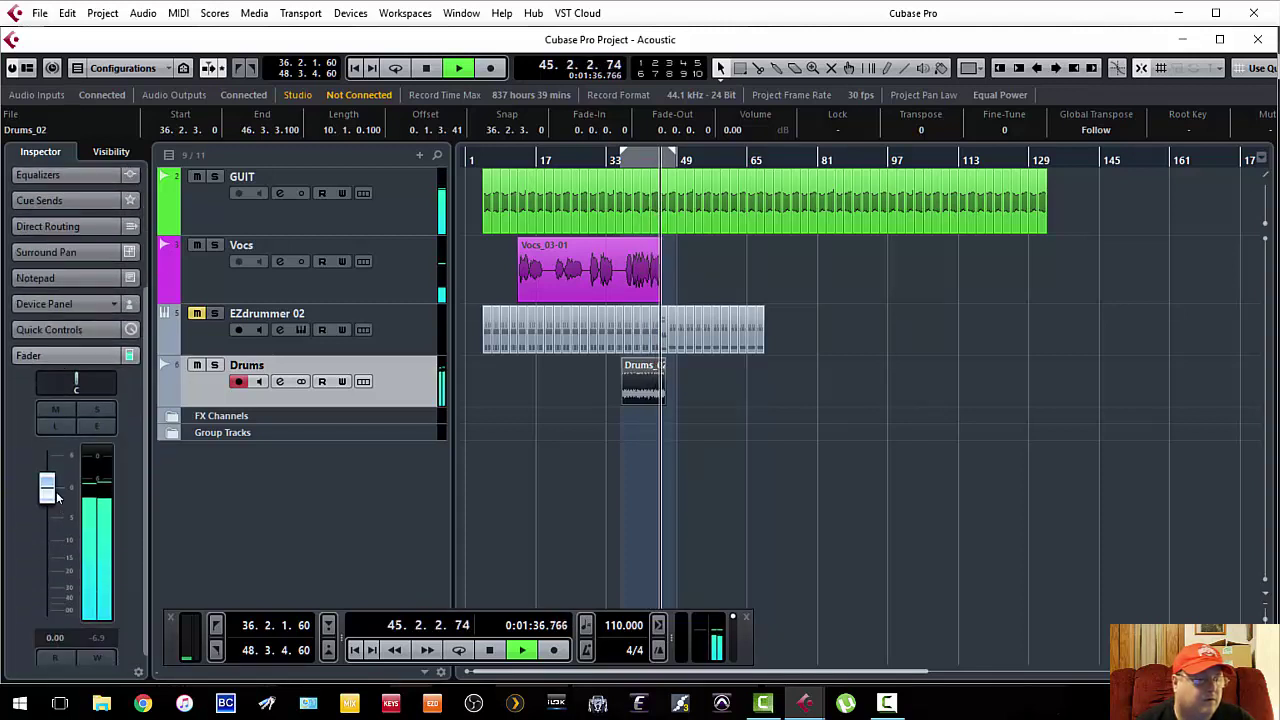
left_click_drag(51, 492, 51, 486)
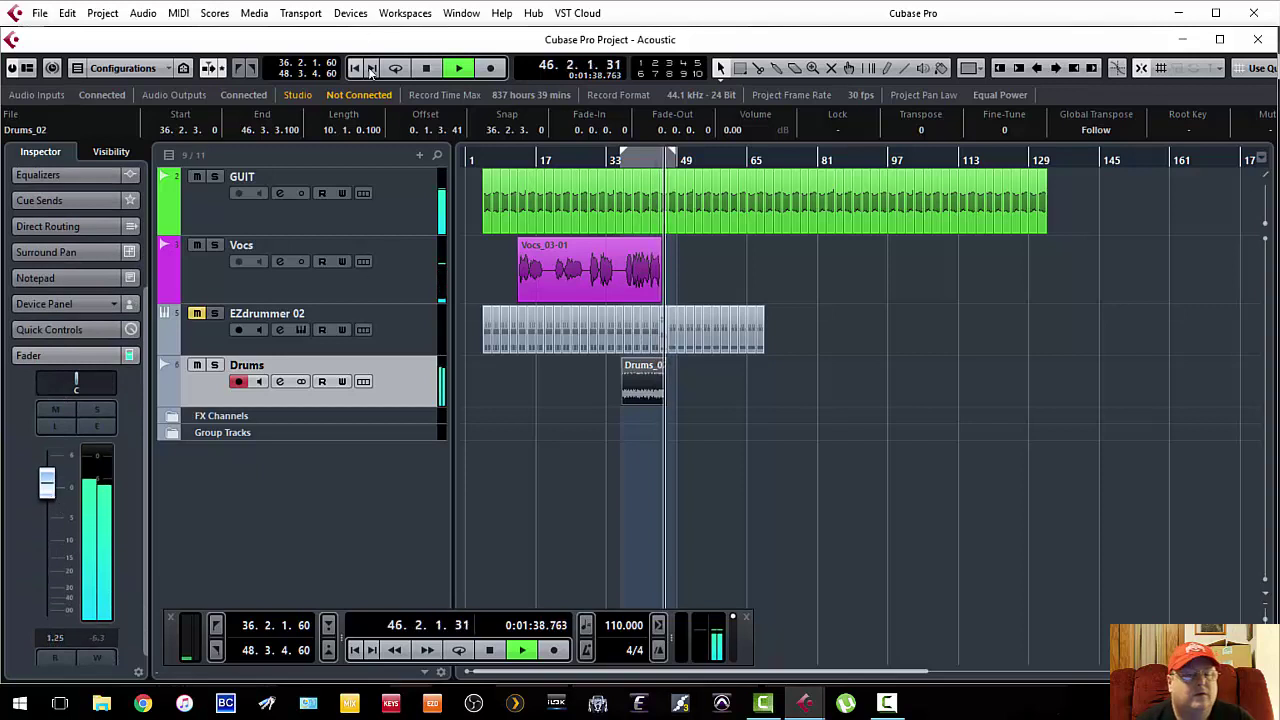
left_click(425, 68)
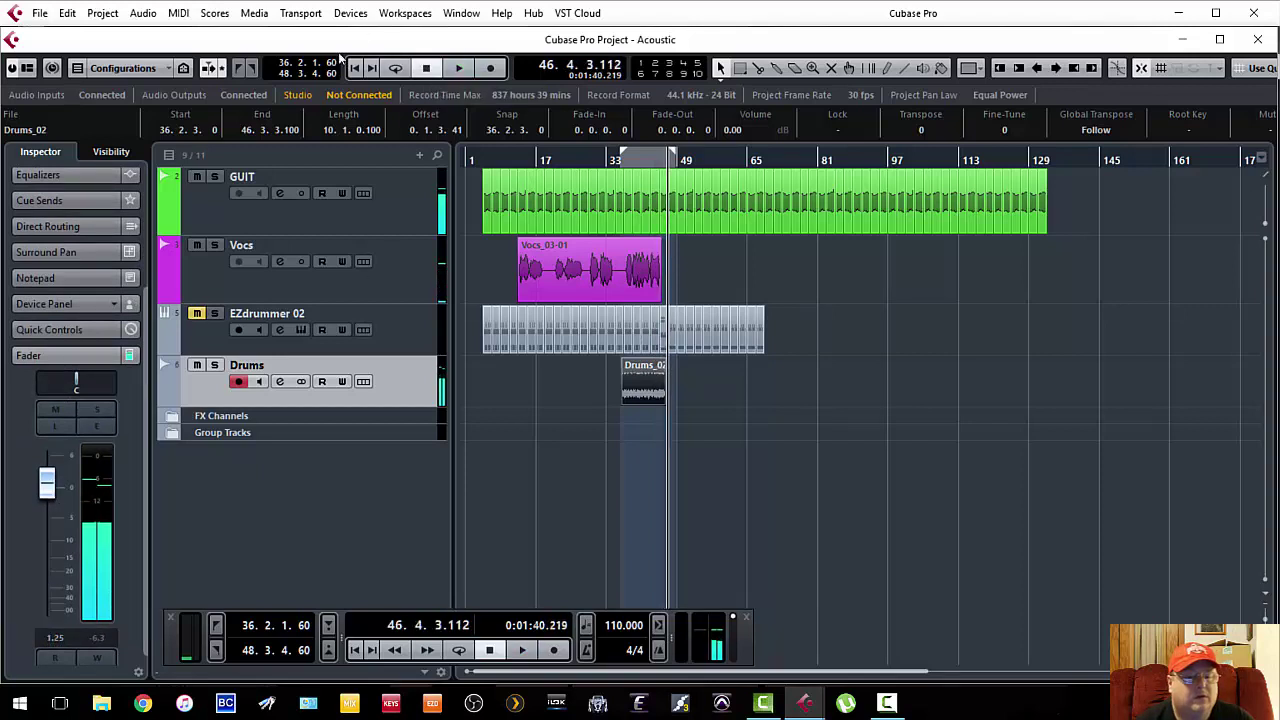
left_click(44, 356)
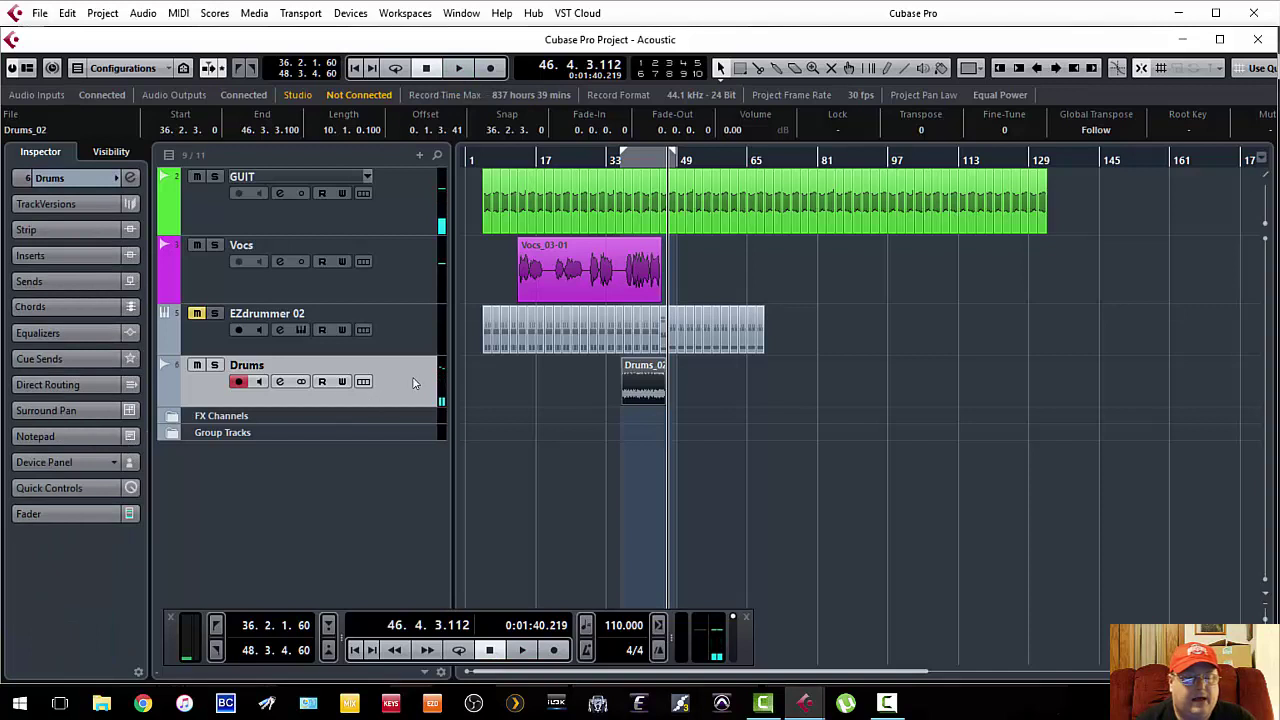